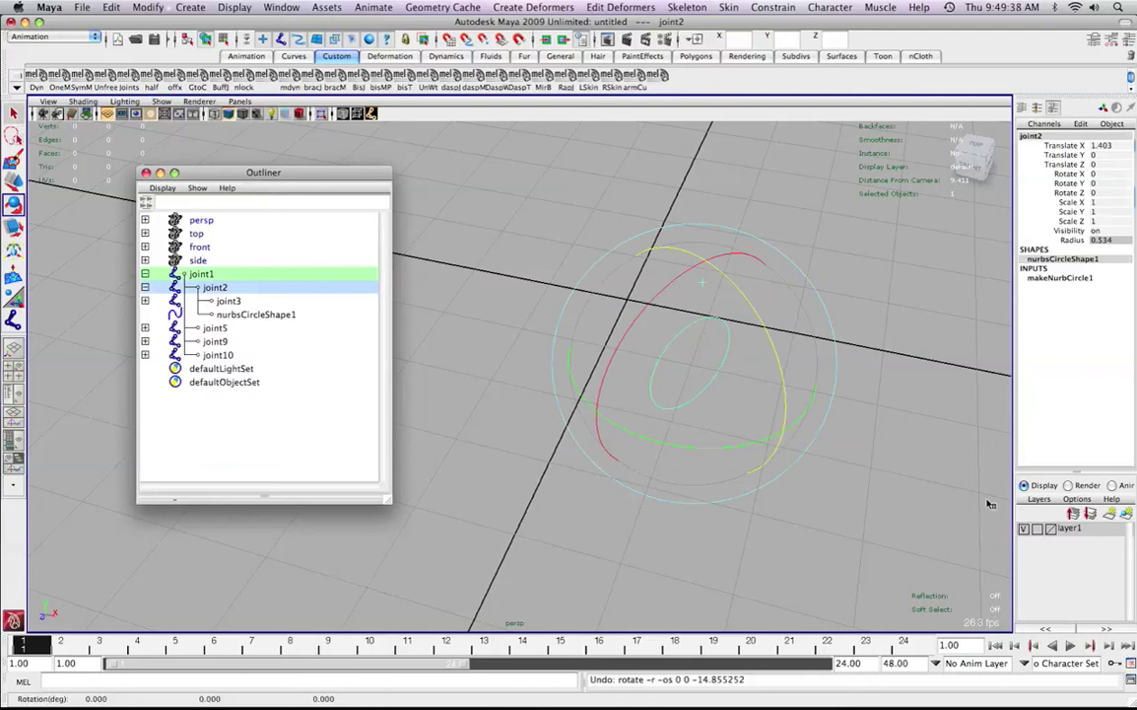
- Undo the last selection change and turn on the display of joints in the perspective view
key("ctrl+z")
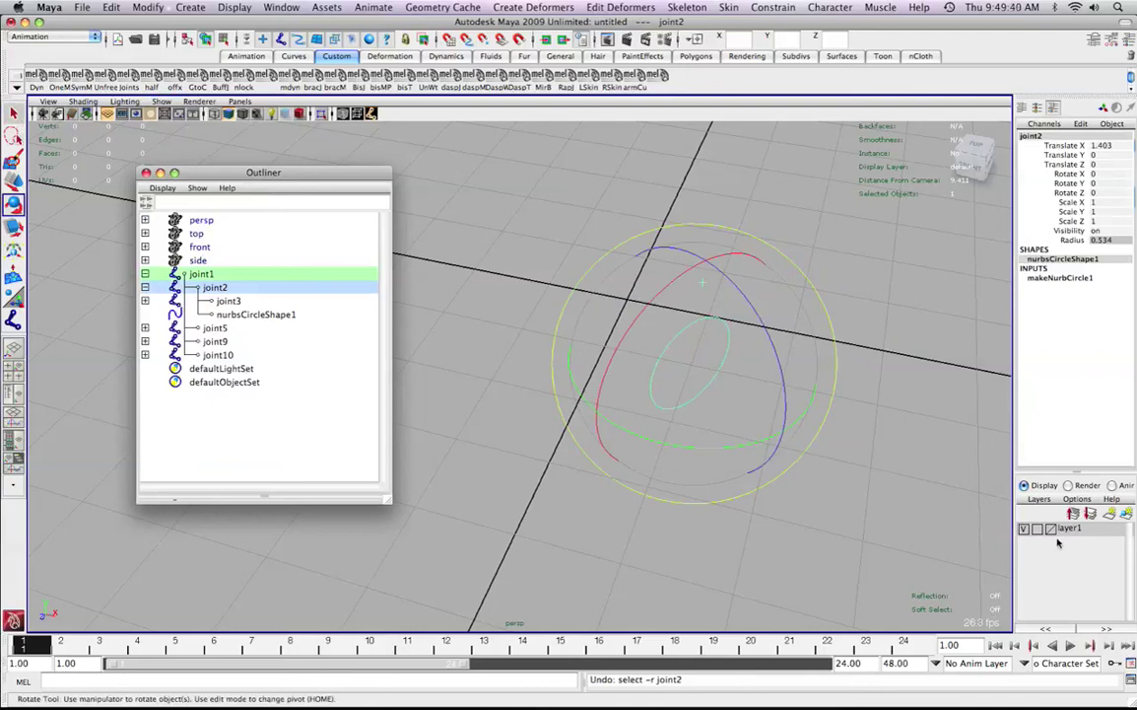
left_click(161, 101)
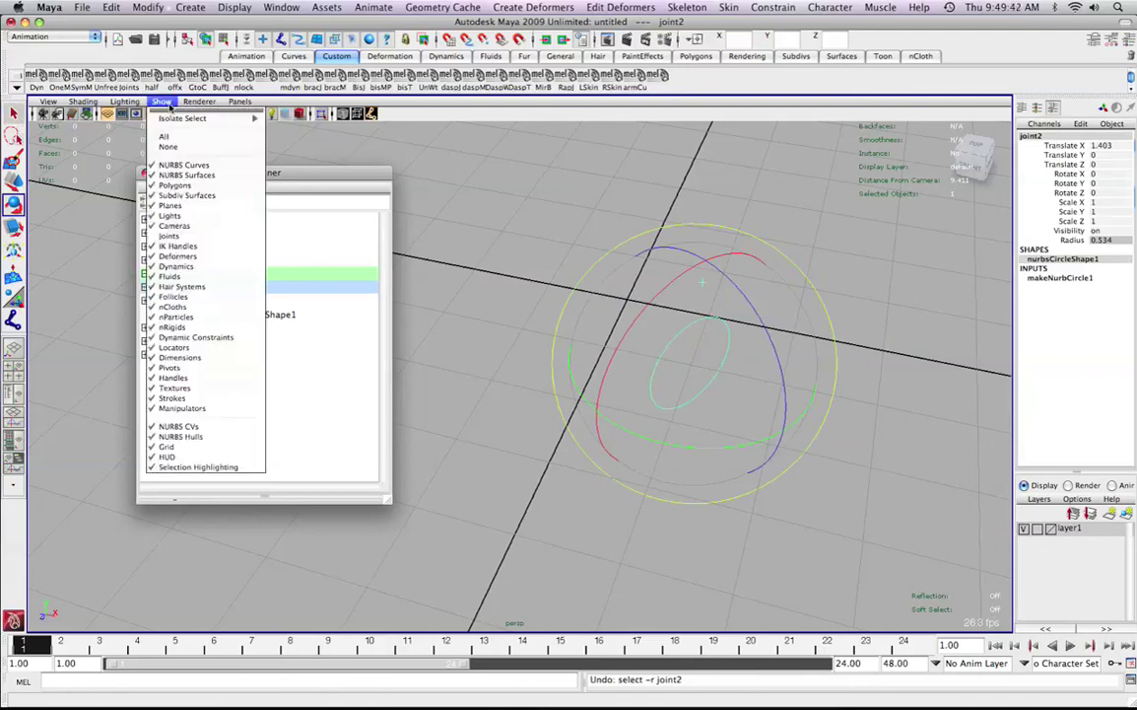
left_click(179, 237)
left_click(418, 216)
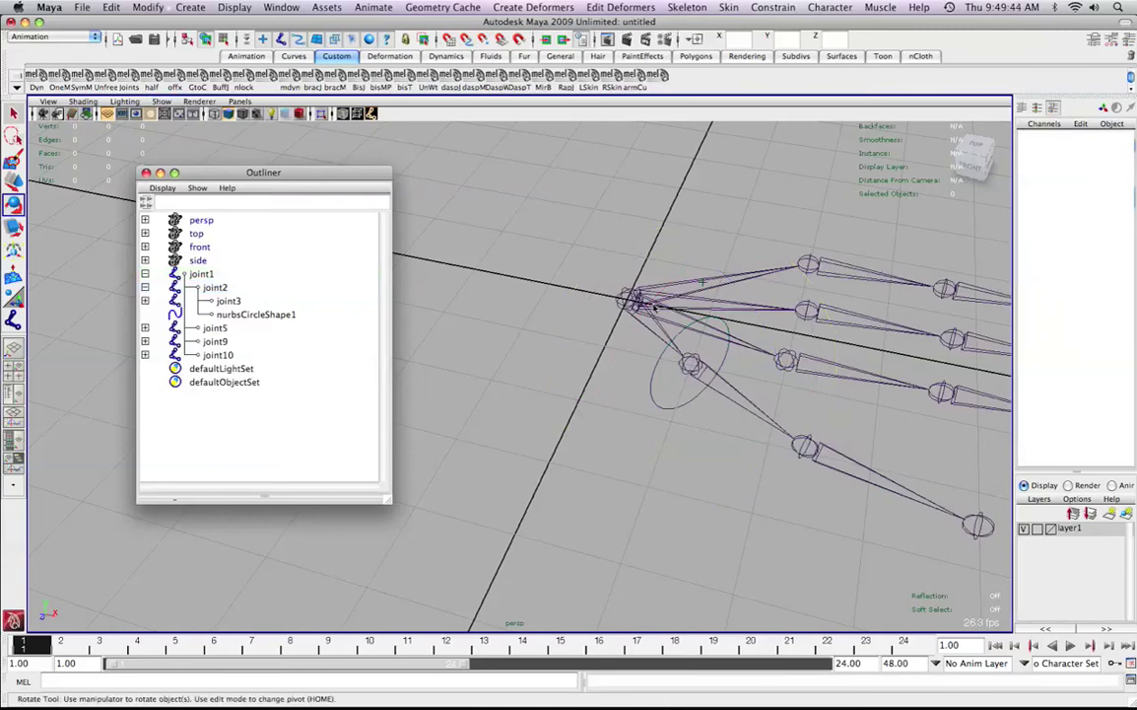
- Close the Outliner and clear the joint selection, keeping the whole hand skeleton in view
left_click(656, 307)
key("q")
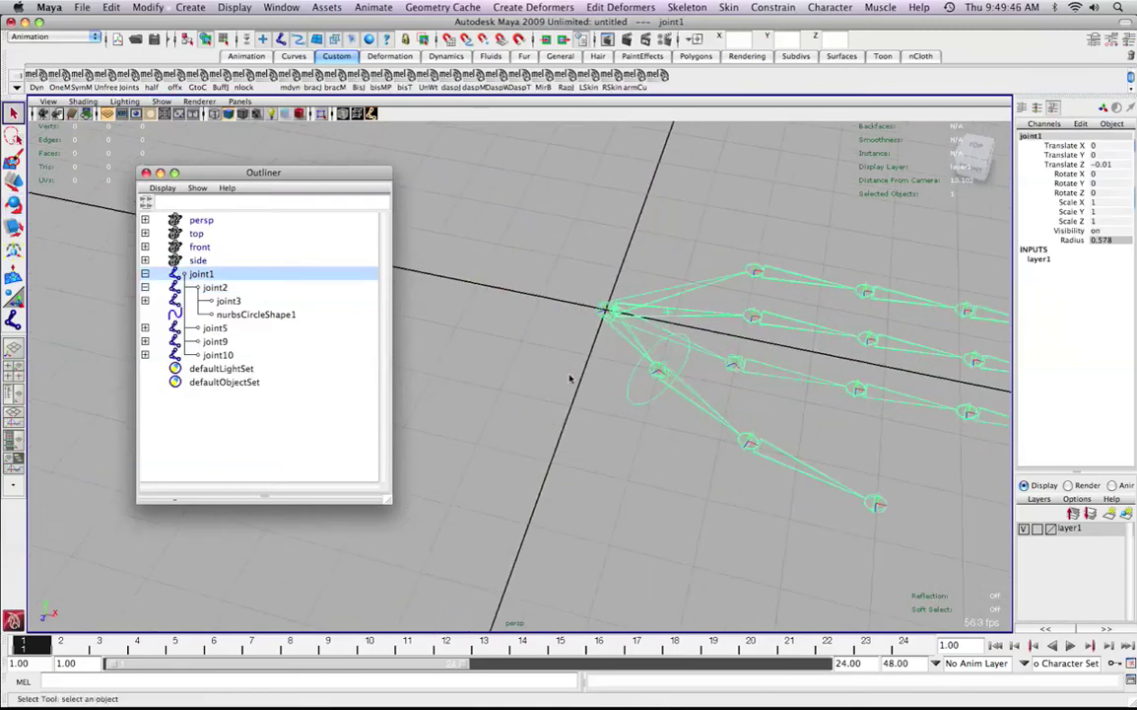
left_click_drag(637, 409, 702, 447, "alt")
right_click_drag(702, 446, 588, 438, "alt")
left_click(723, 442)
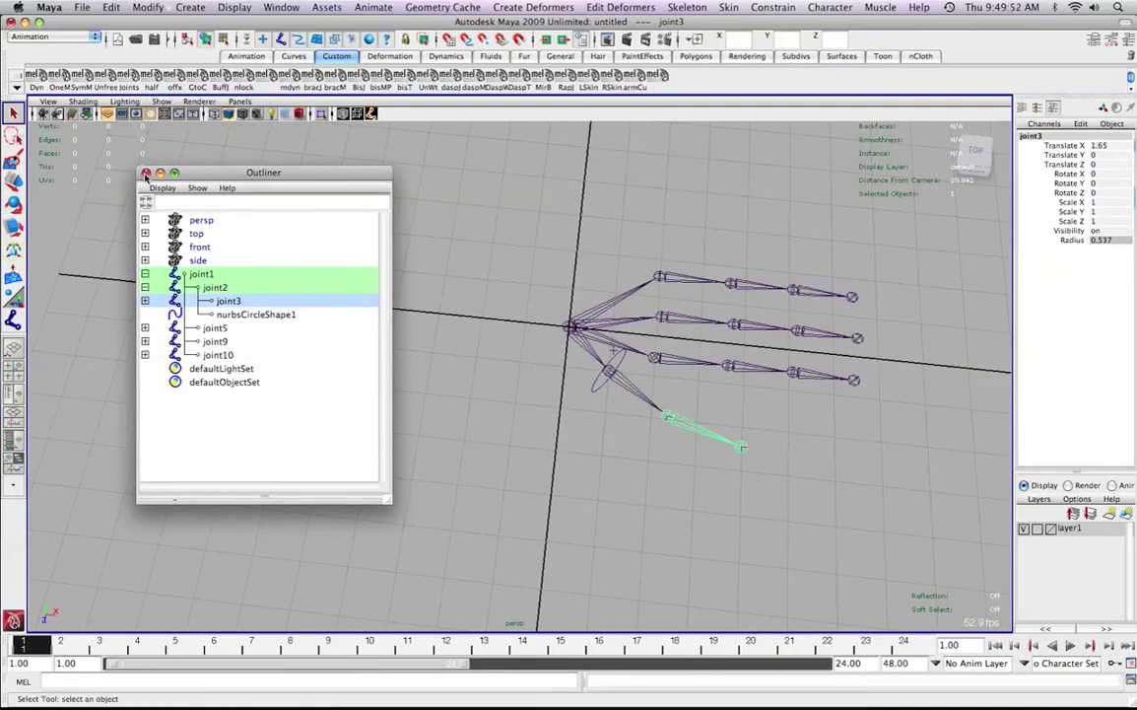
left_click(145, 173)
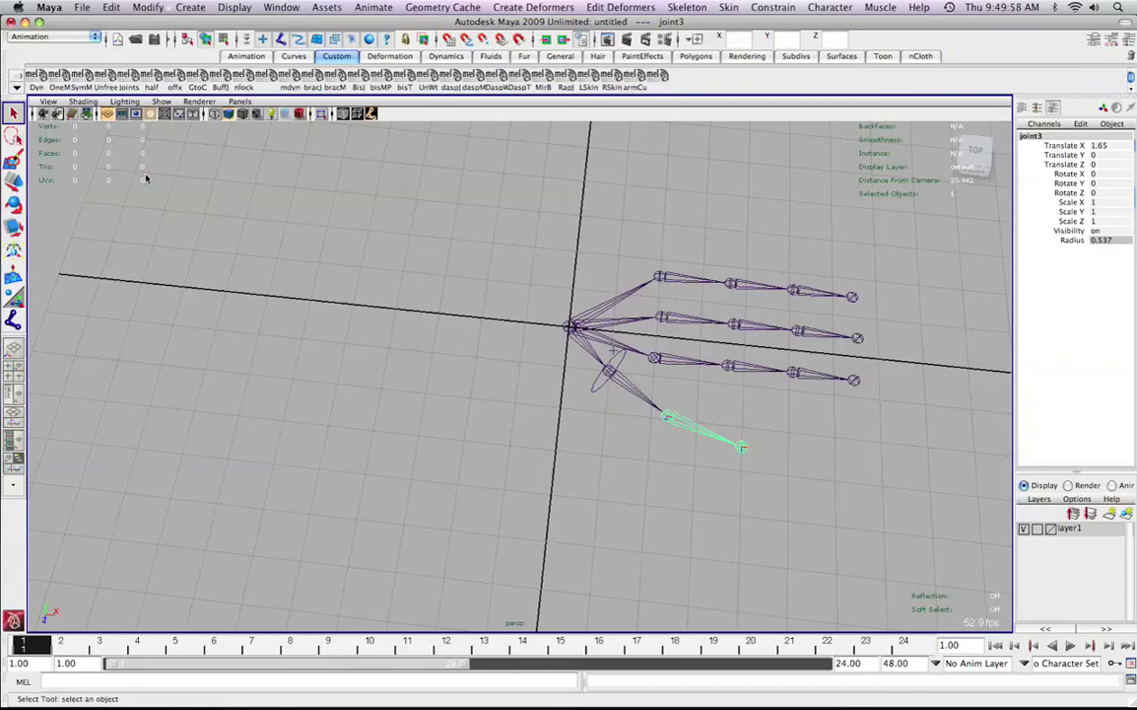
right_click_drag(421, 302, 496, 341, "alt")
middle_click_drag(496, 341, 439, 349, "alt")
left_click(363, 276)
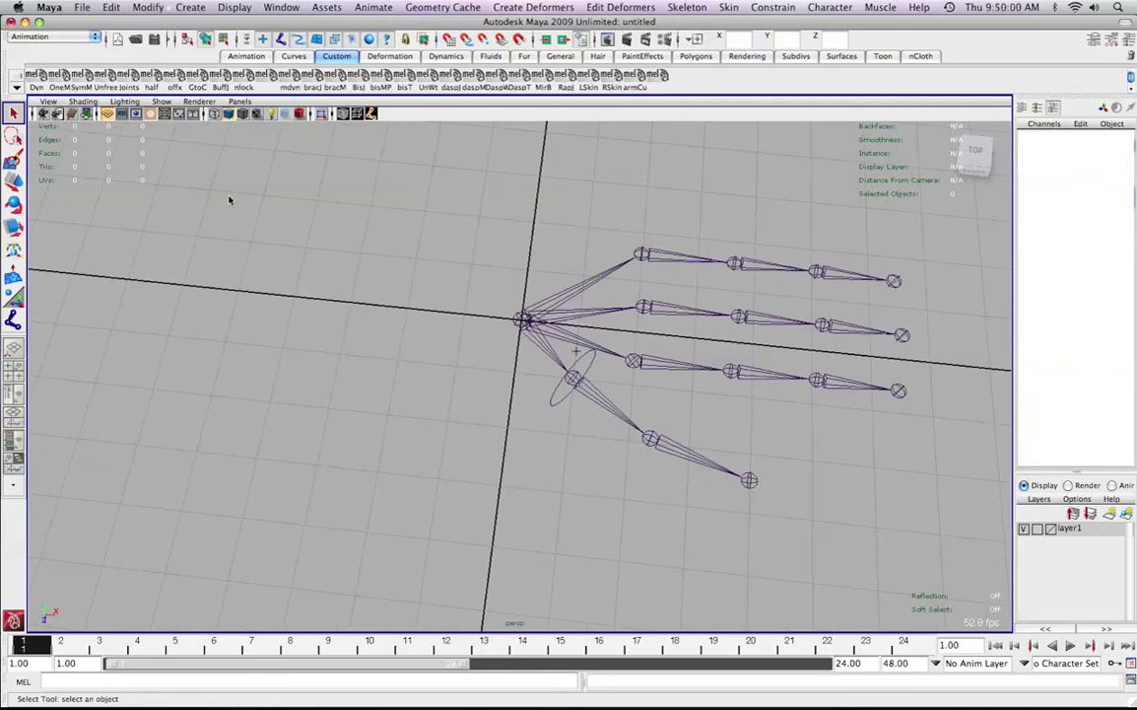
- Create a NURBS circle at the origin and group it on its own
left_click(190, 8)
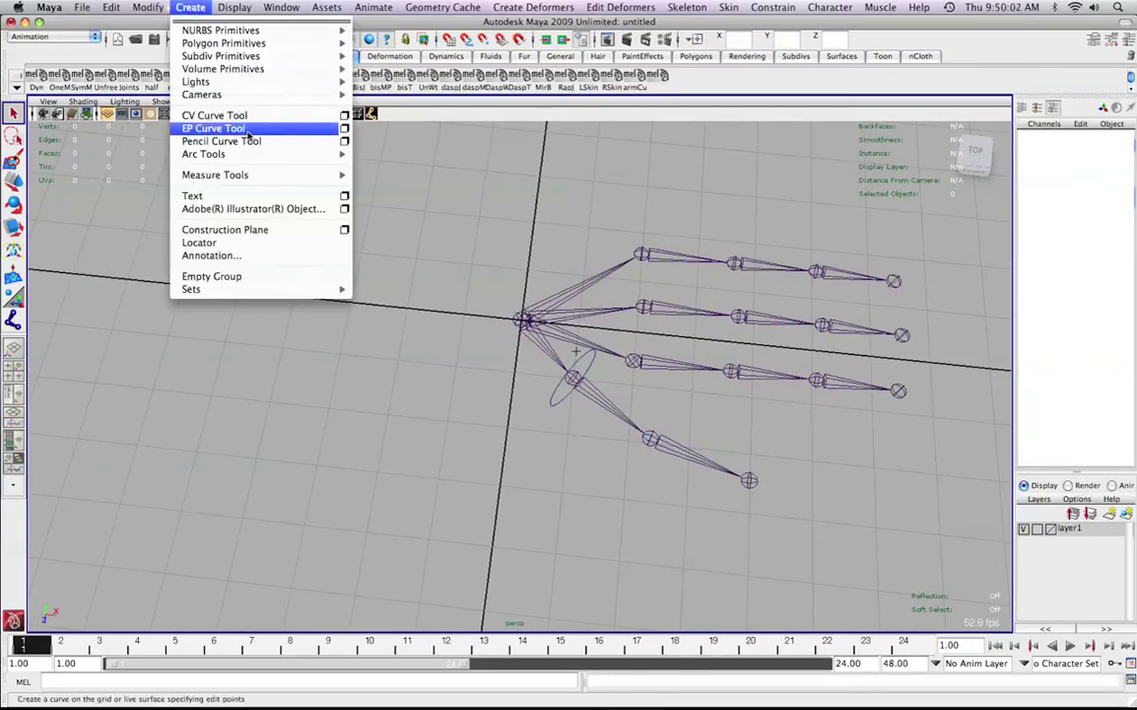
mouse_move(296, 31)
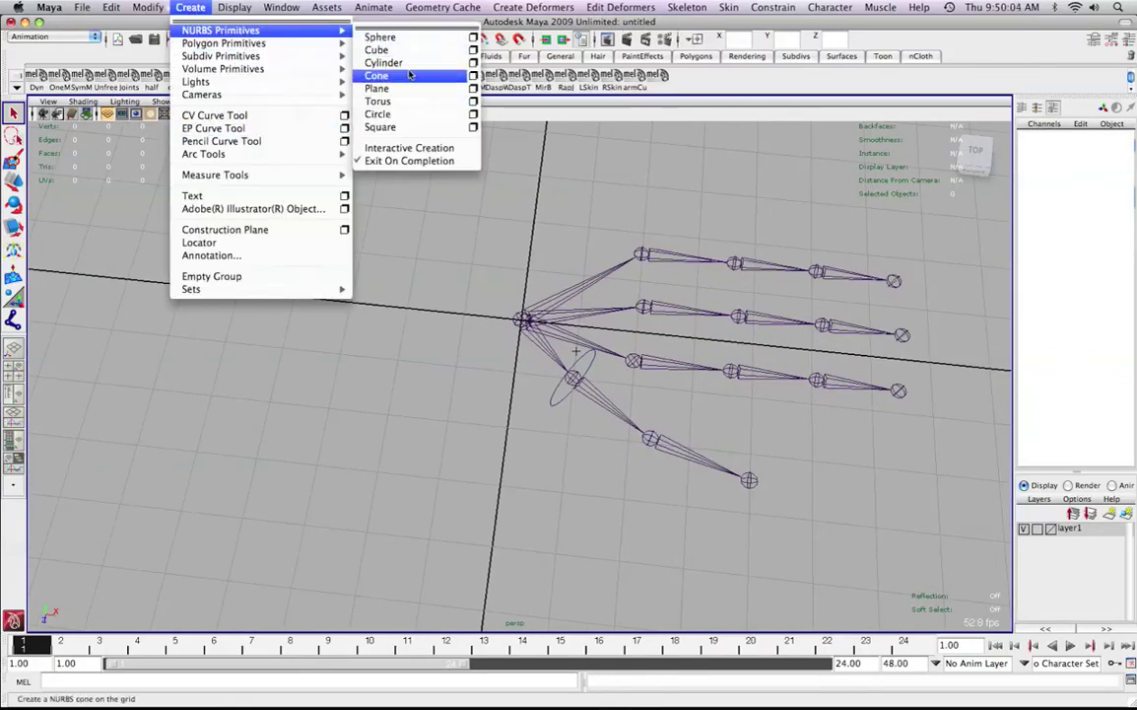
left_click(414, 113)
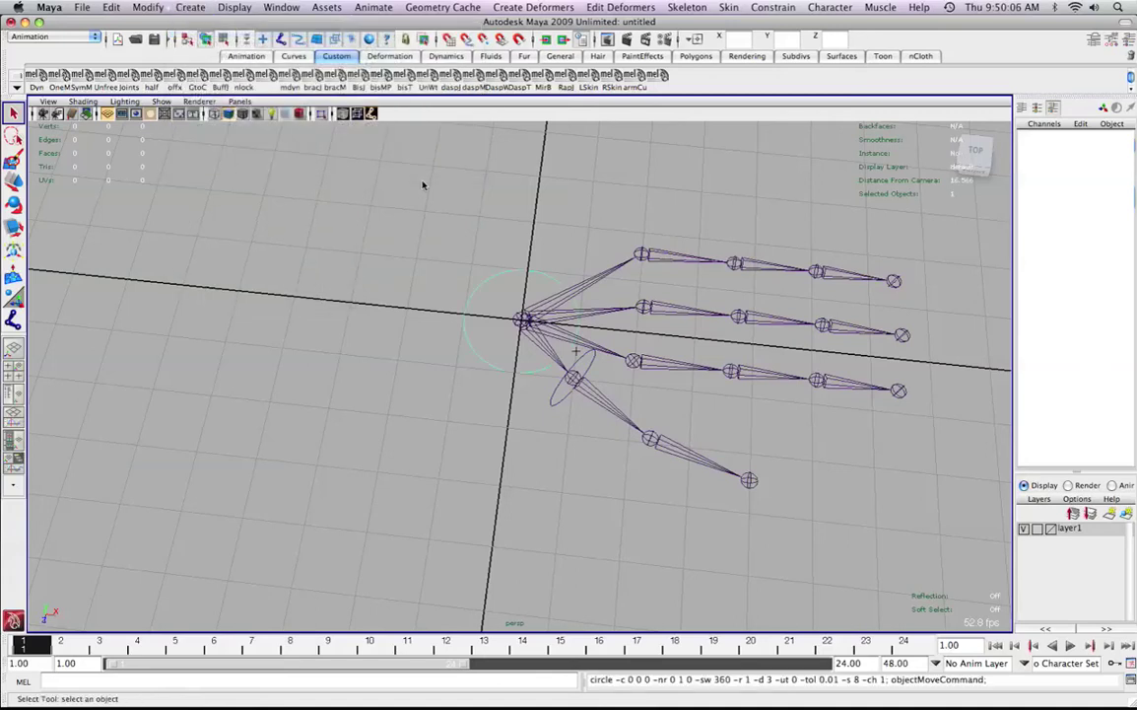
left_click_drag(422, 185, 514, 300, "alt")
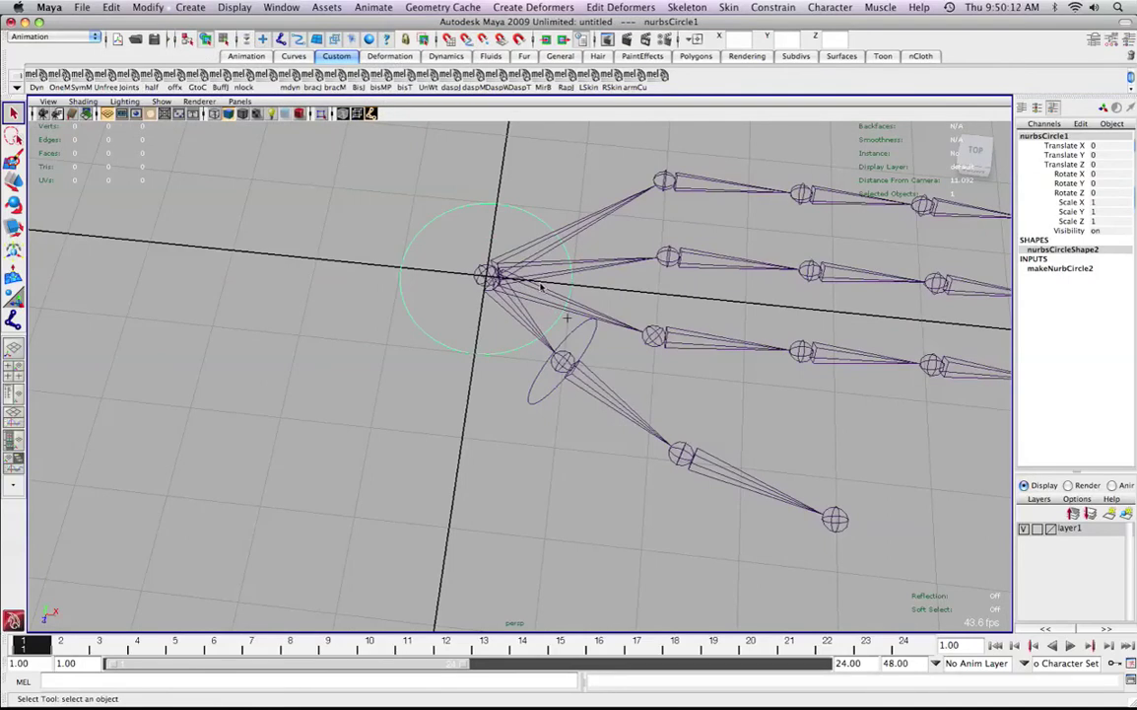
key("ctrl+g")
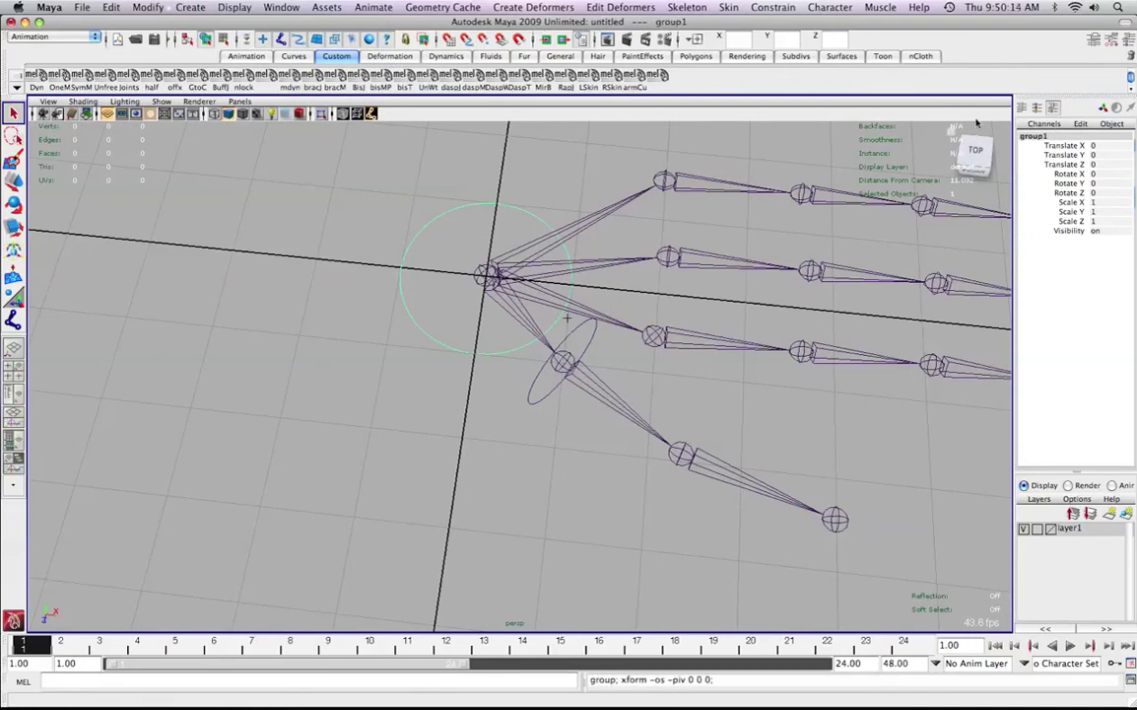
- Open the Outliner and expand group1 to reveal the circle inside it
left_click(276, 7)
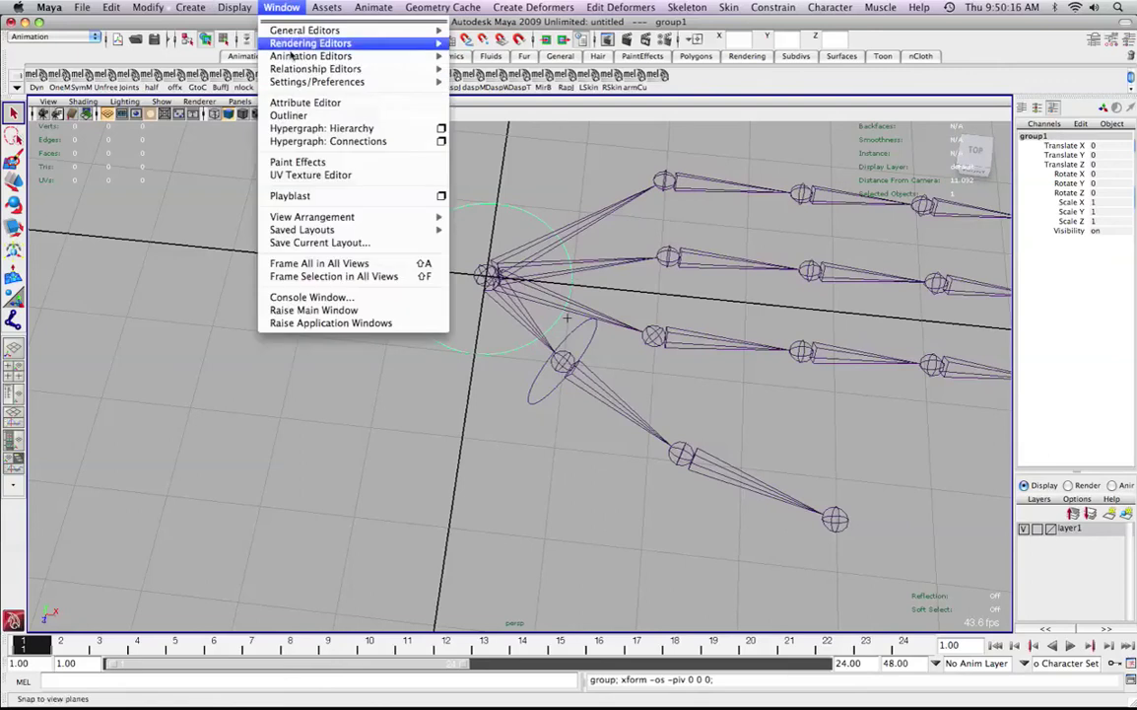
left_click(308, 116)
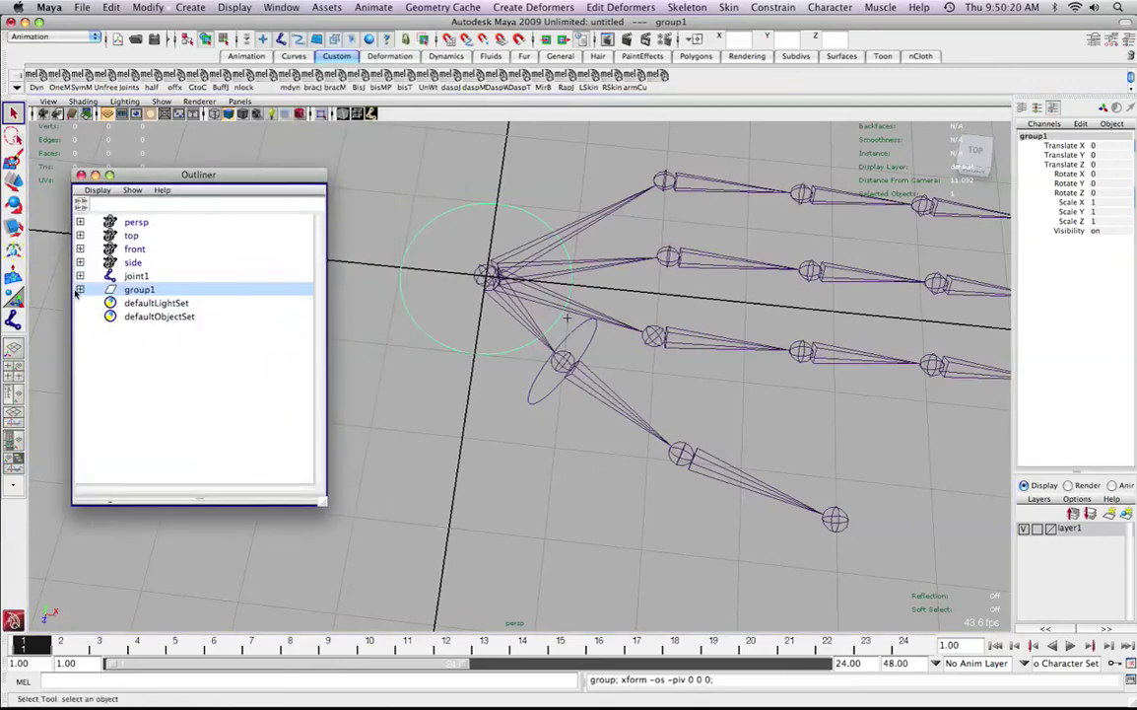
left_click(80, 289)
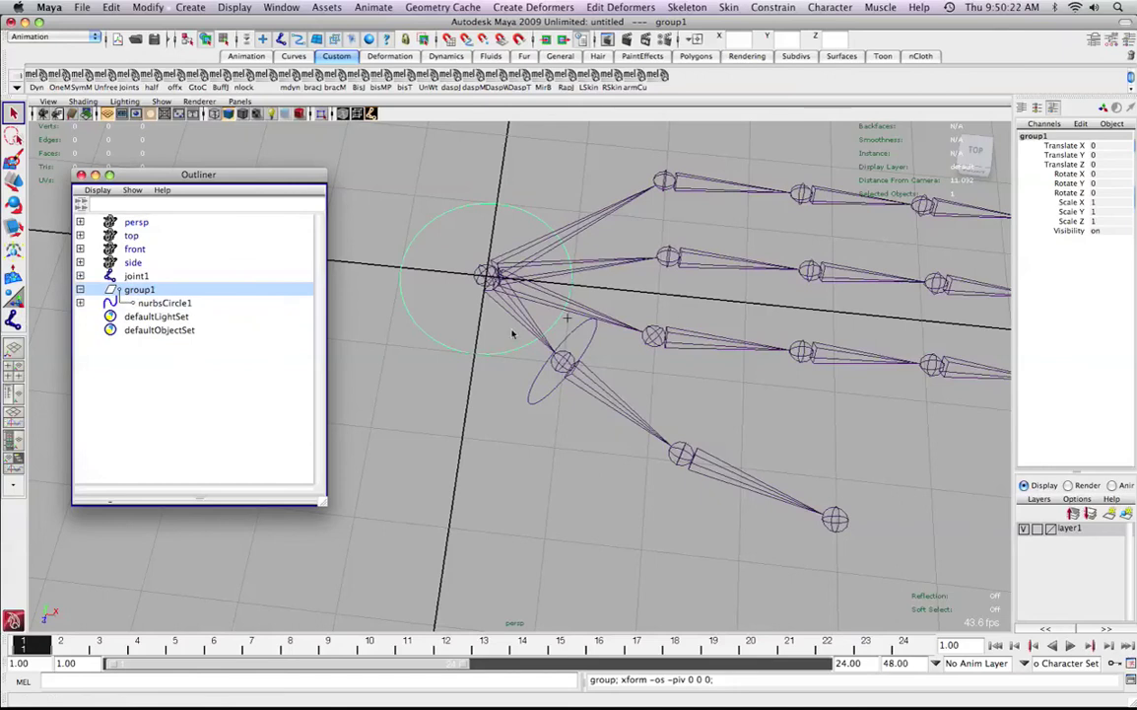
right_click_drag(513, 334, 534, 350, "alt")
middle_click_drag(534, 350, 549, 362, "alt")
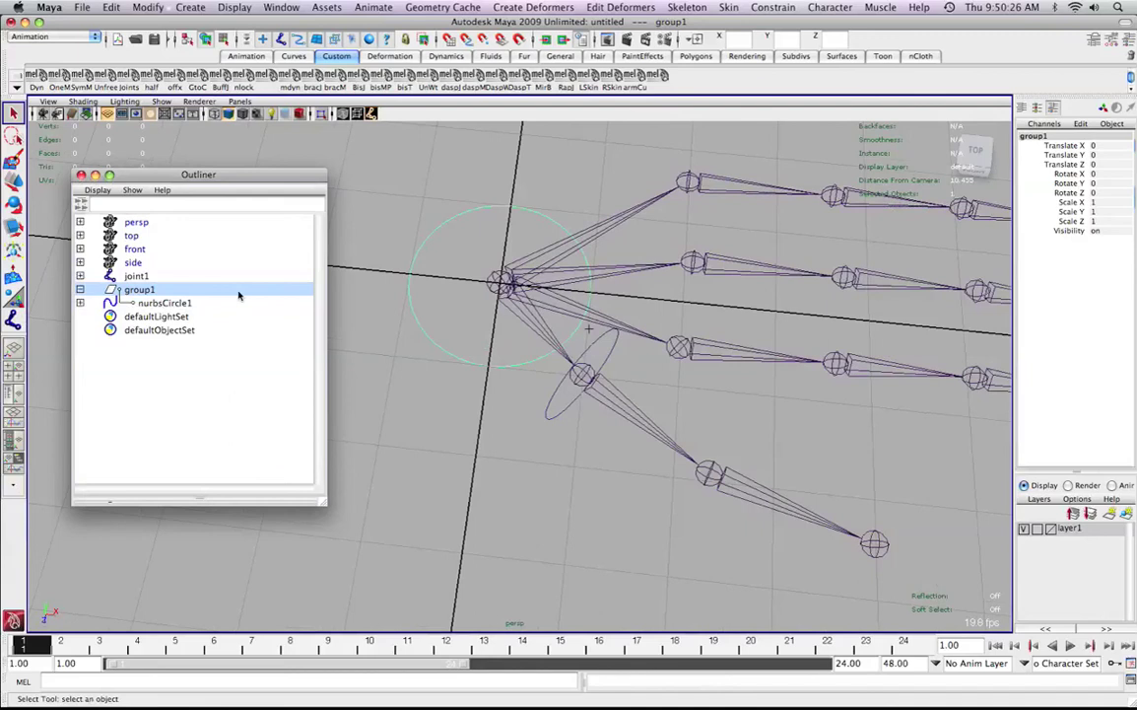
- Examine the hierarchy of group1, nurbsCircle1 and its shape node by selecting each in the Outliner
left_click(163, 304)
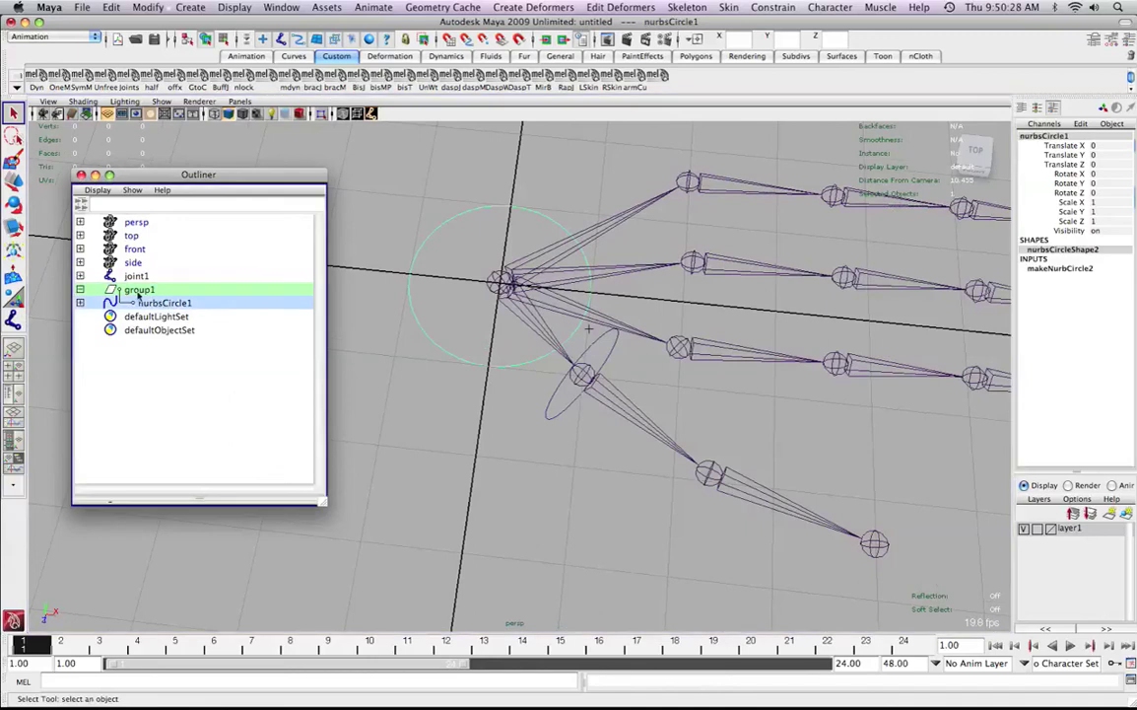
left_click(148, 291)
left_click(158, 302)
left_click(145, 290)
left_click(118, 303)
left_click(80, 302)
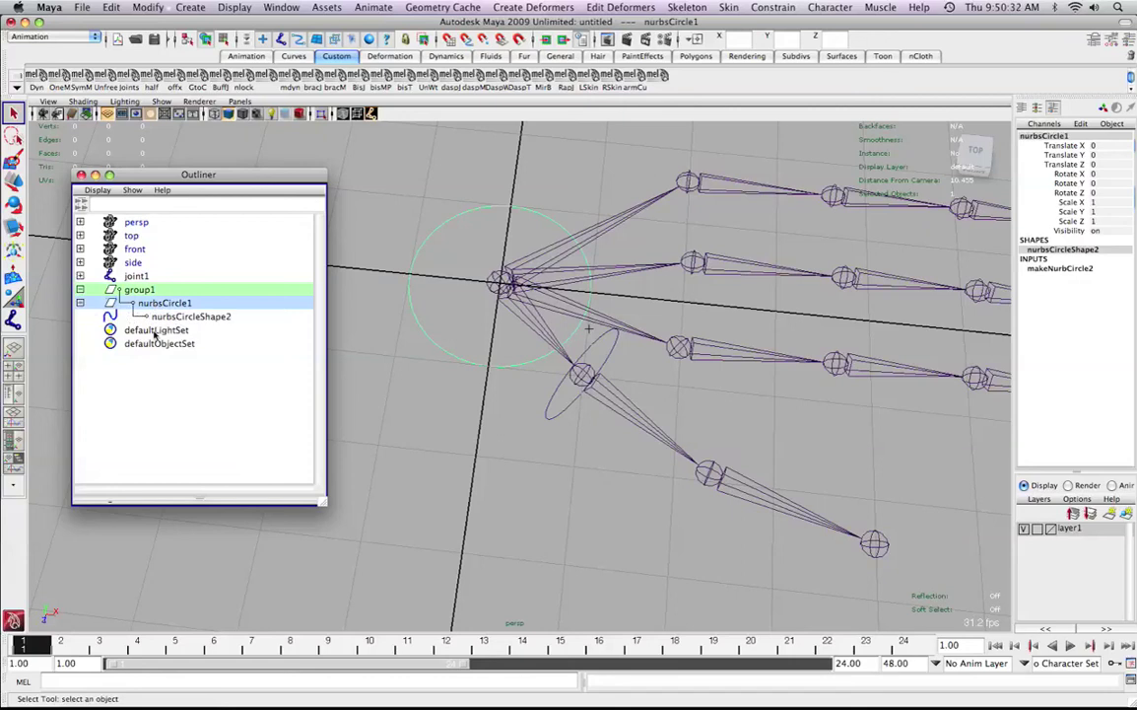
left_click(158, 316)
left_click(79, 302)
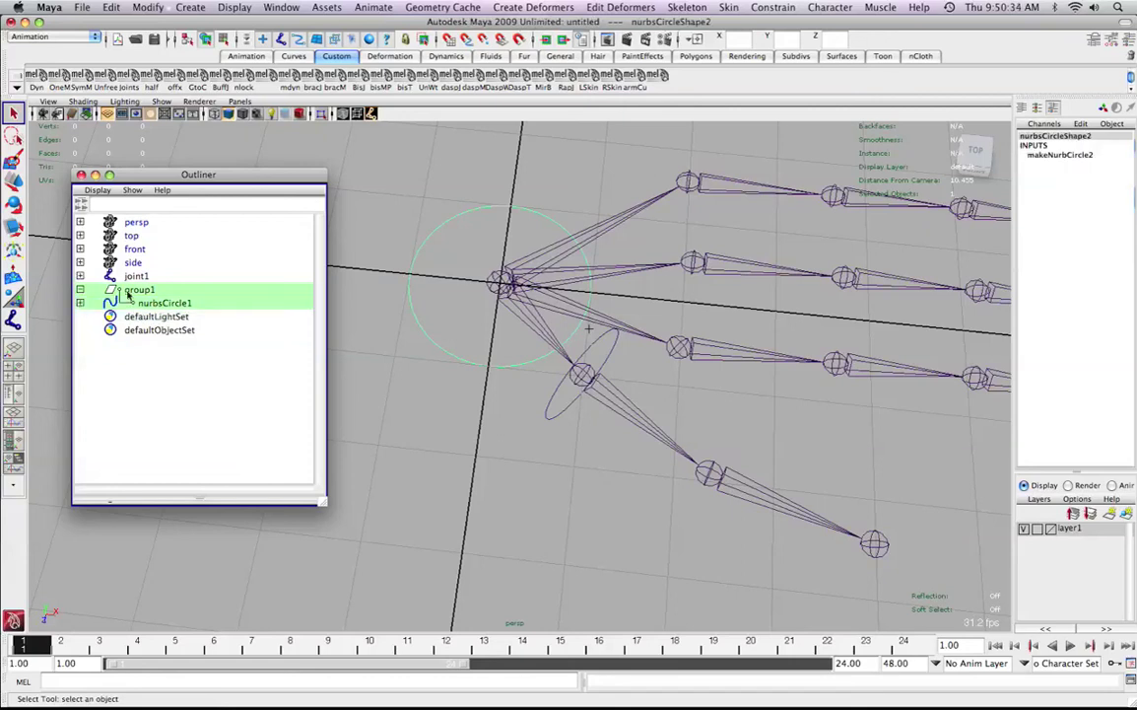
left_click(139, 290)
right_click_drag(505, 381, 693, 370, "alt")
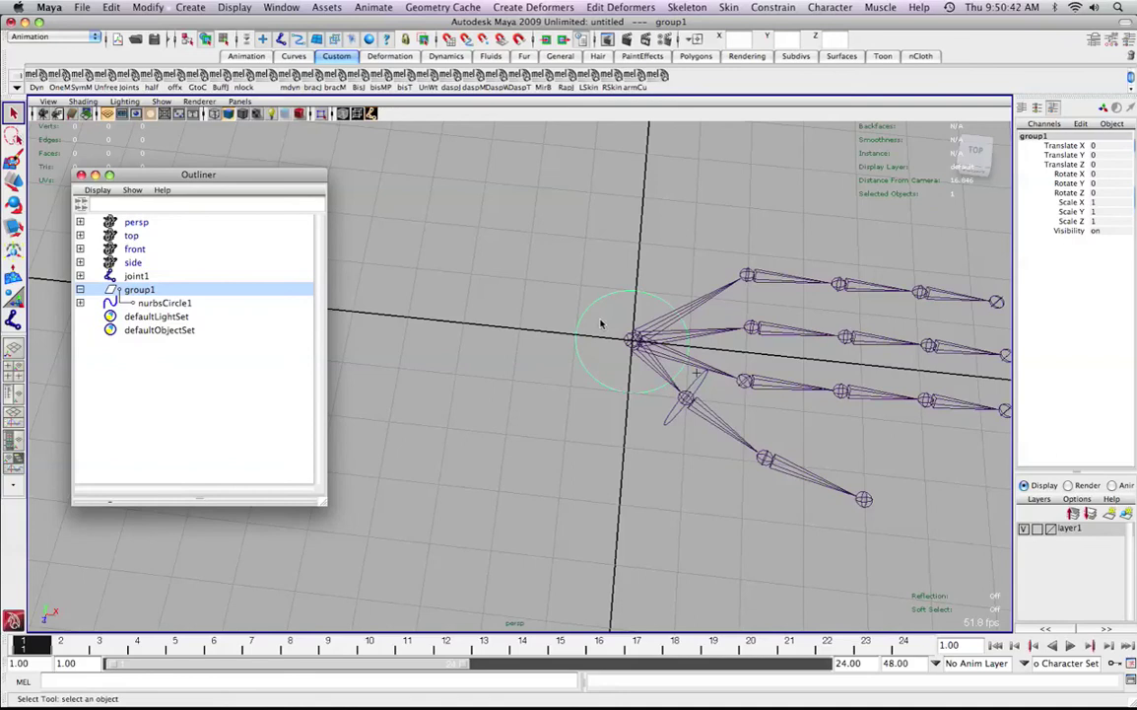
- Move group1 away from the skeleton to about X -4.026, Y 0.316, Z -4.297, then select its child circle
key("w")
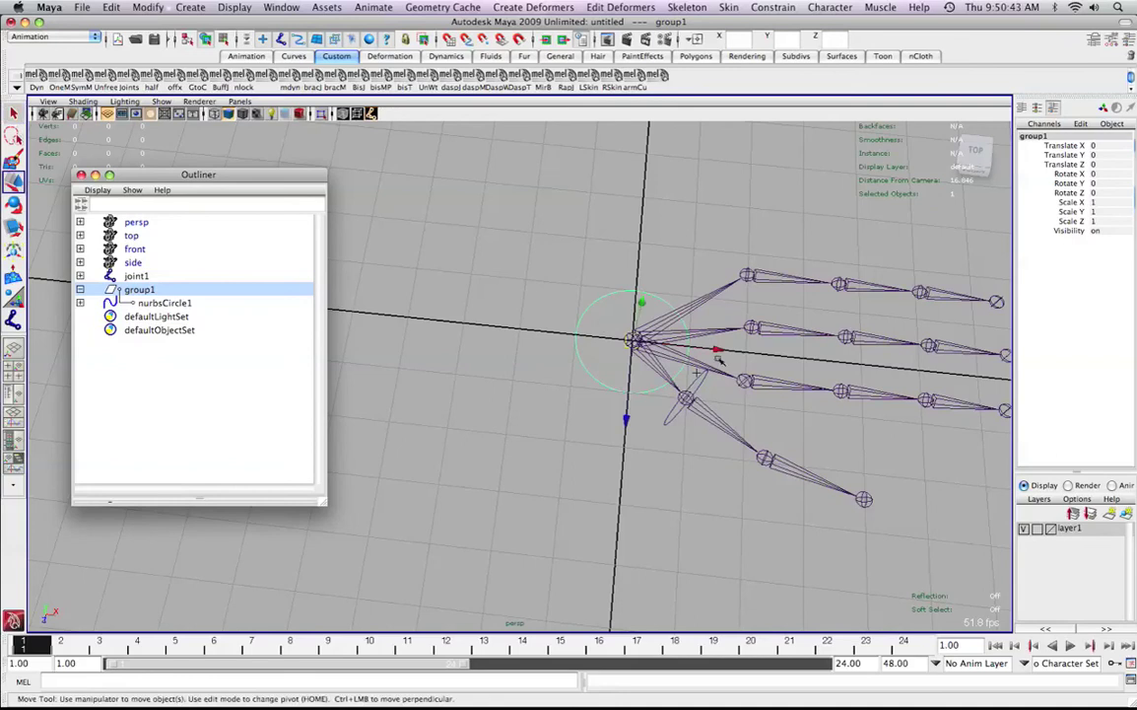
left_click(164, 302)
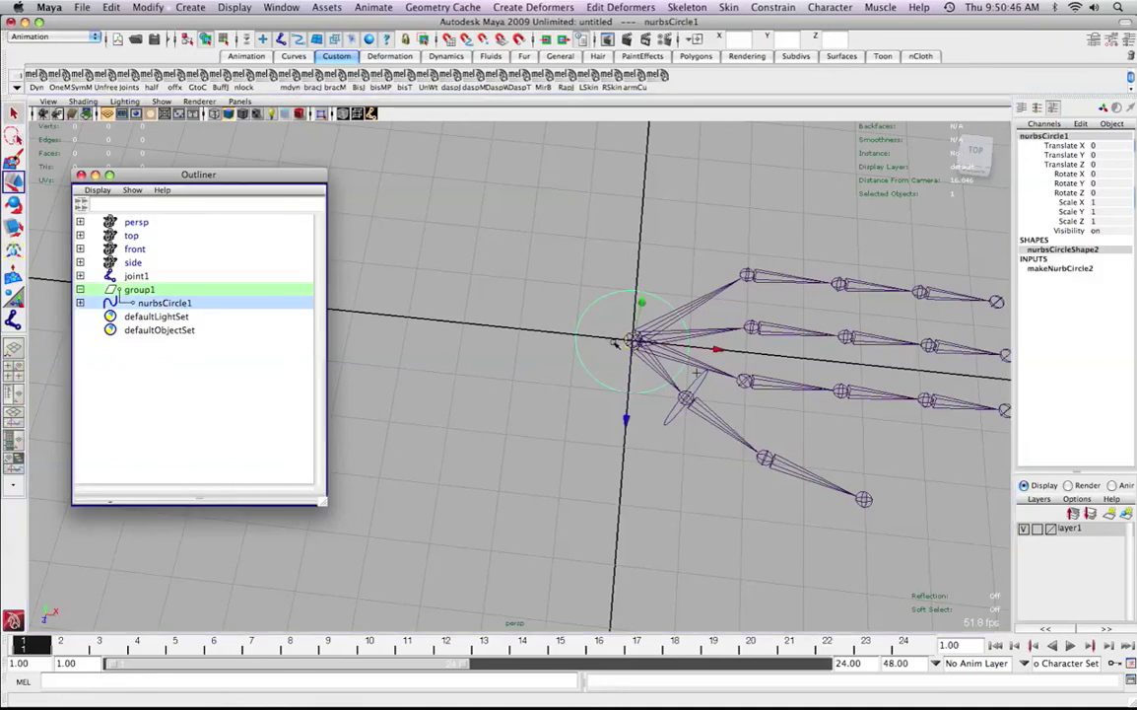
left_click(151, 292)
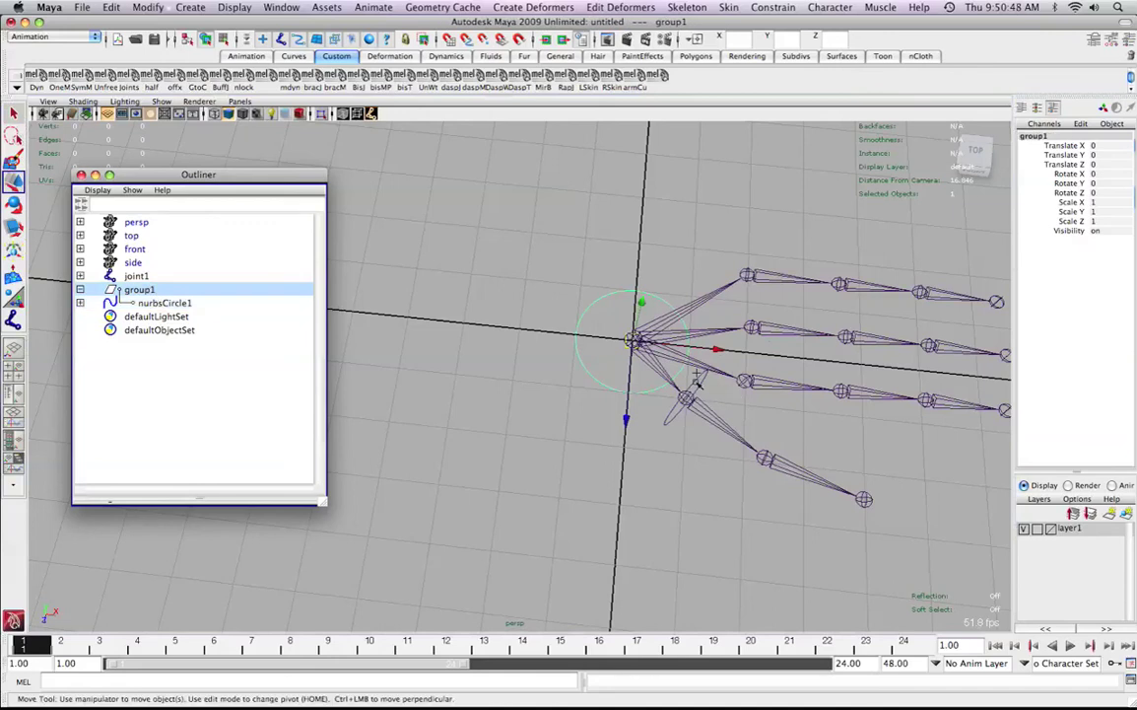
middle_click_drag(670, 383, 729, 393, "alt")
left_click_drag(781, 358, 534, 355)
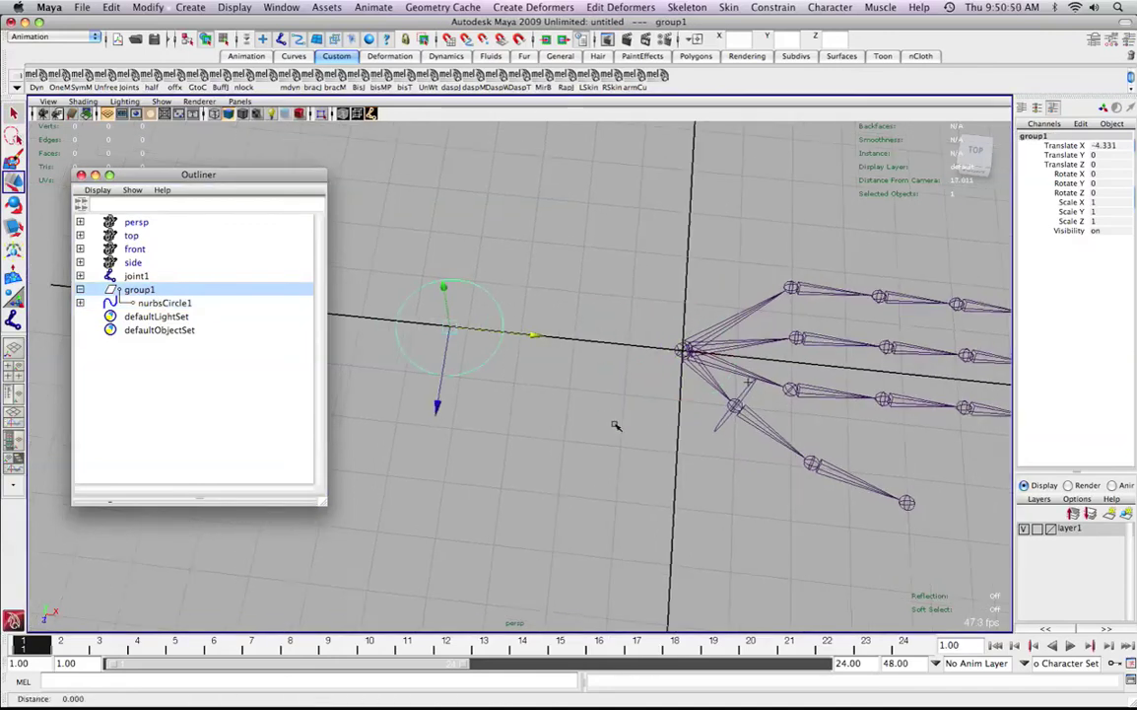
right_click_drag(614, 426, 507, 443, "alt")
left_click_drag(510, 446, 528, 337)
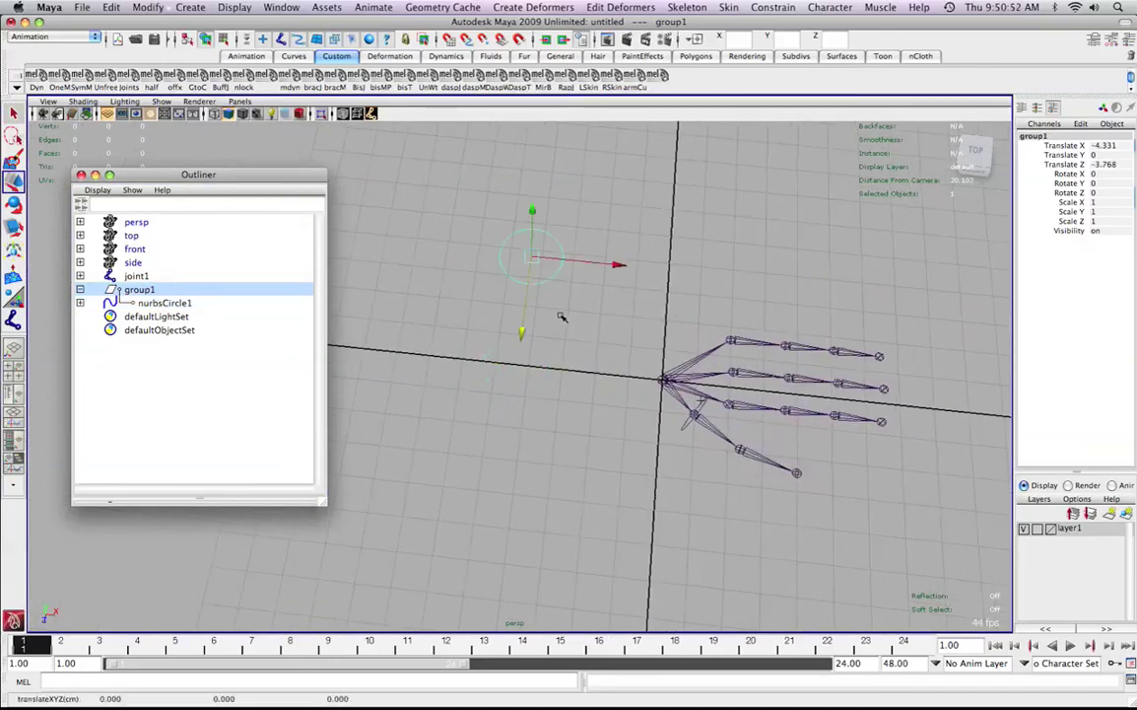
left_click_drag(626, 268, 544, 240)
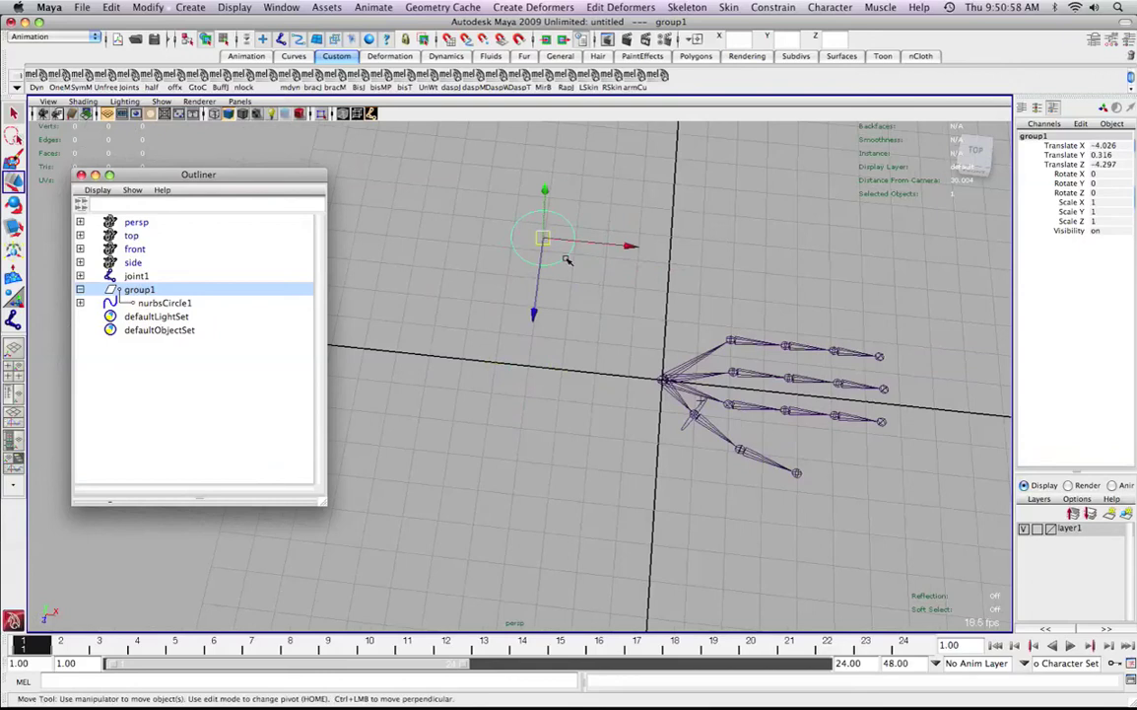
key("Down")
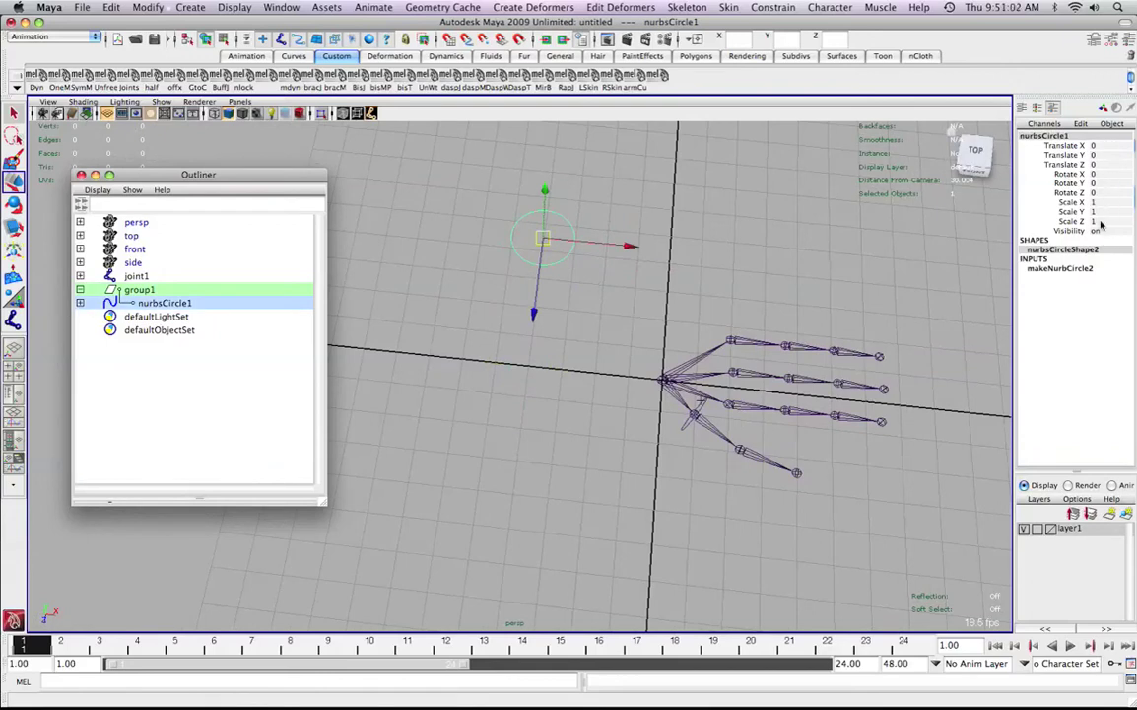
- Reset the Translate X, Y and Z values of group1 to 0
left_click(148, 289)
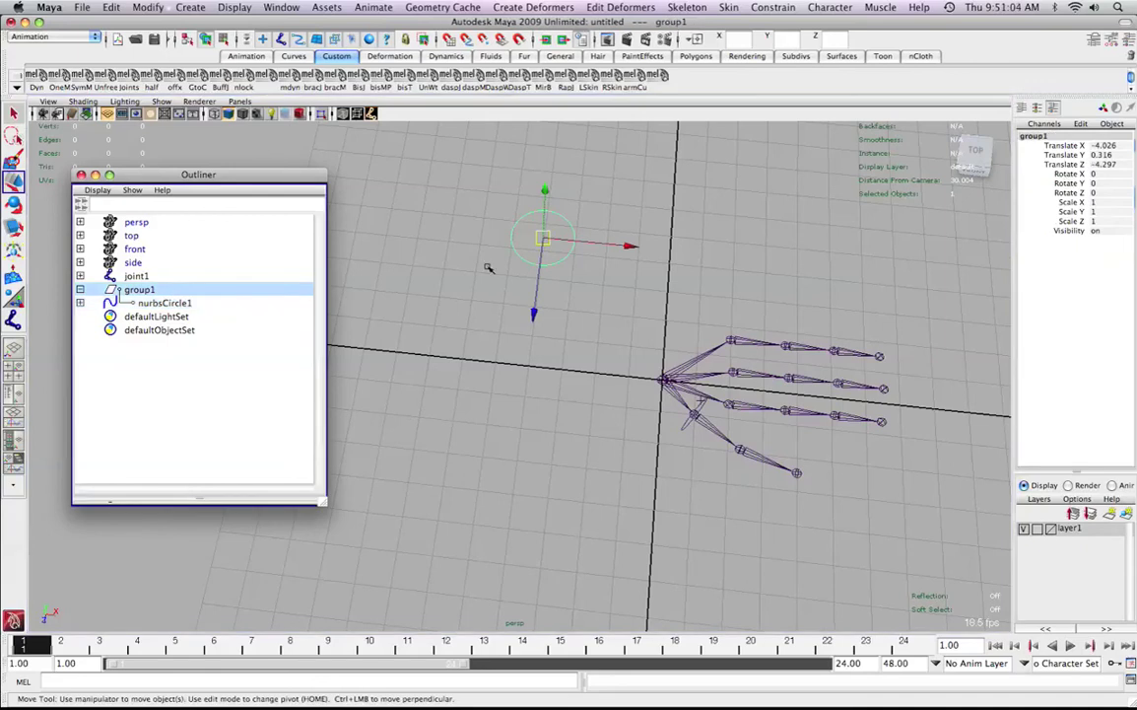
left_click_drag(1120, 165, 1117, 147)
type("0")
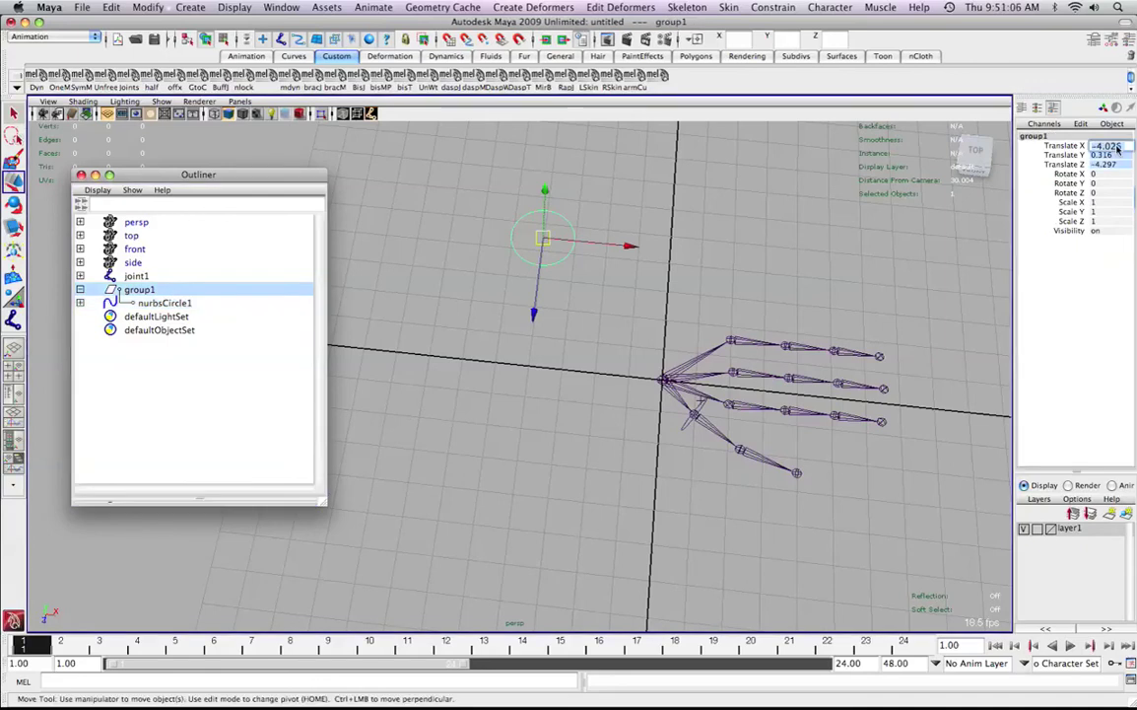
key("Return")
right_click_drag(614, 398, 634, 439, "alt")
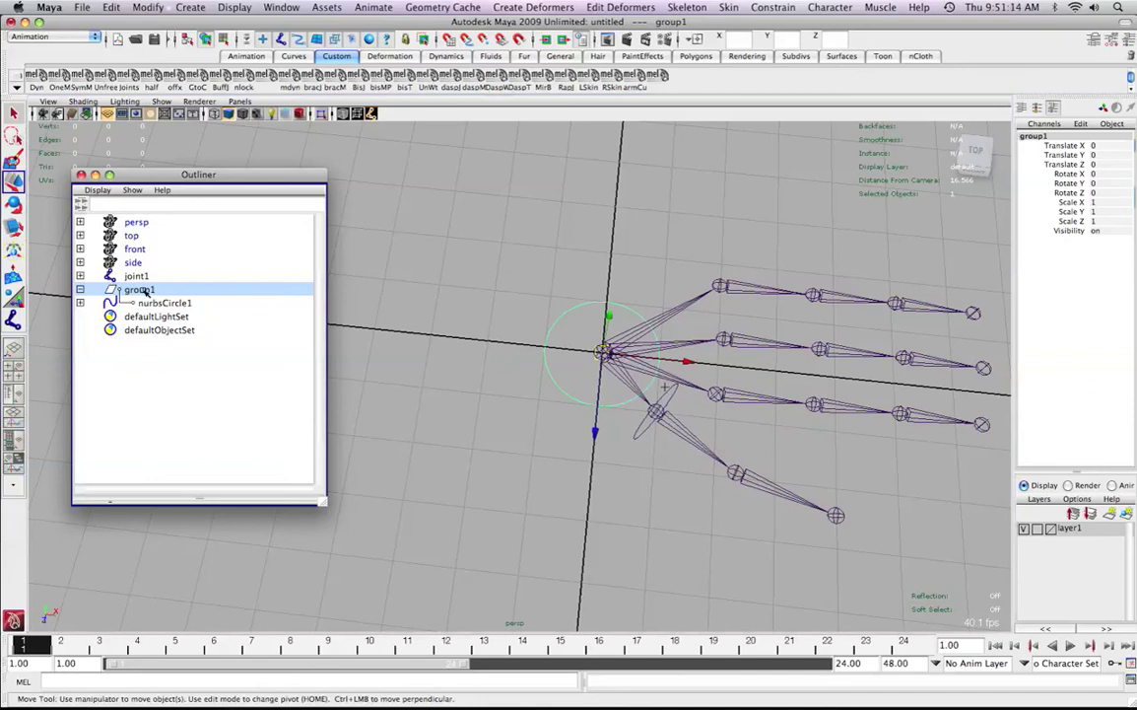
- Parent group1 to joint3 of the thumb chain and clear the selection
left_click(754, 477)
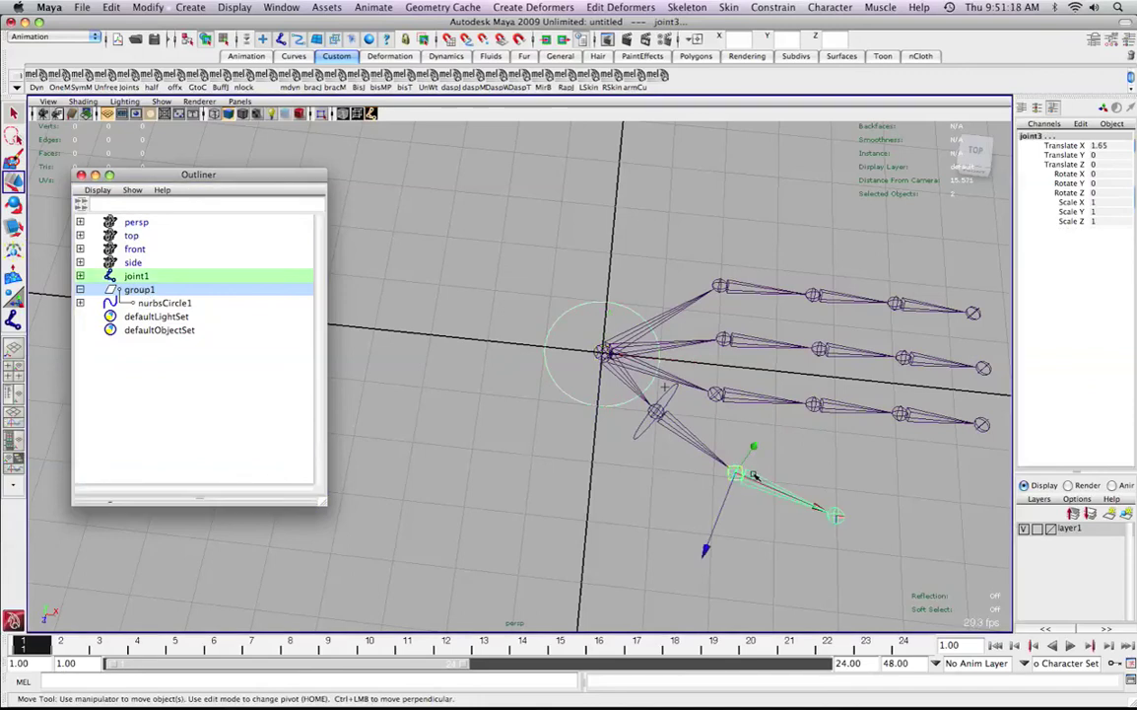
key("ctrl+g")
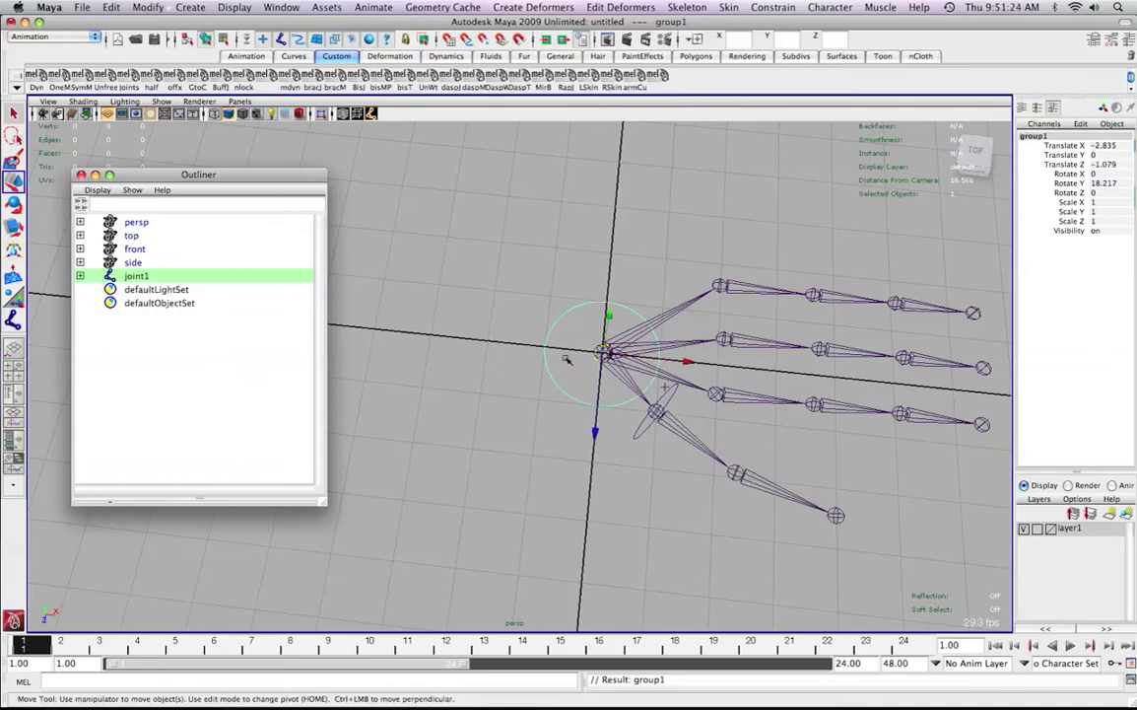
left_click(458, 284)
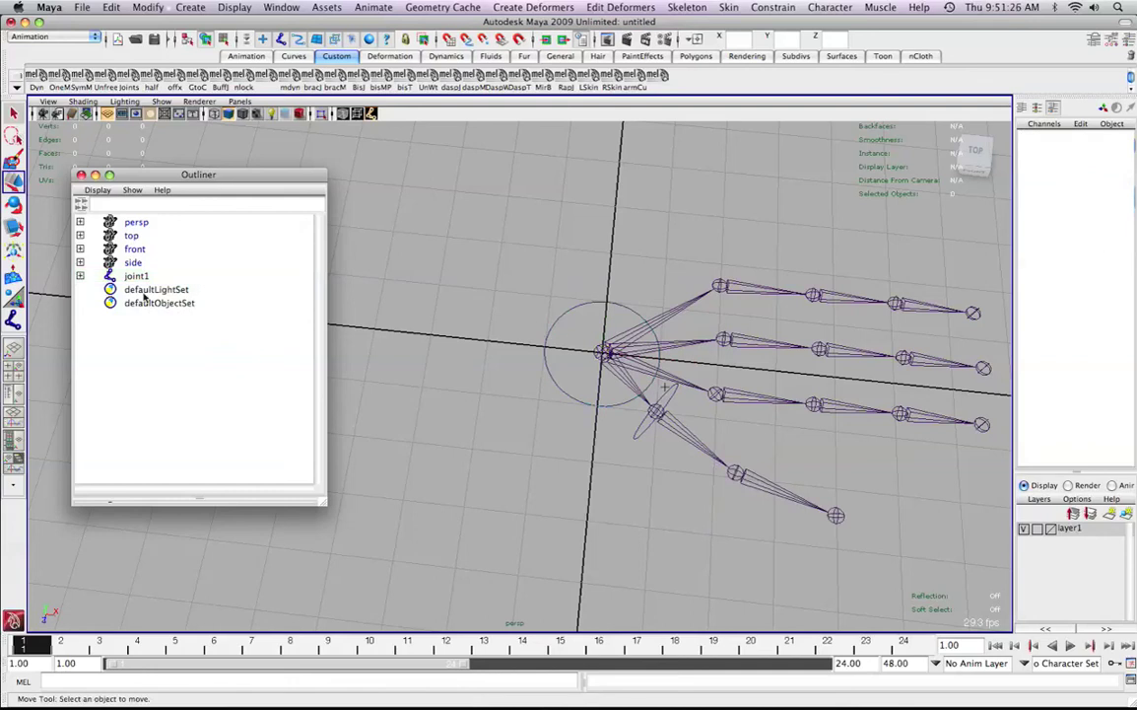
- Expand the joint1 hierarchy in the Outliner down to joint3's children to locate group1 beneath the joint
left_click(80, 276)
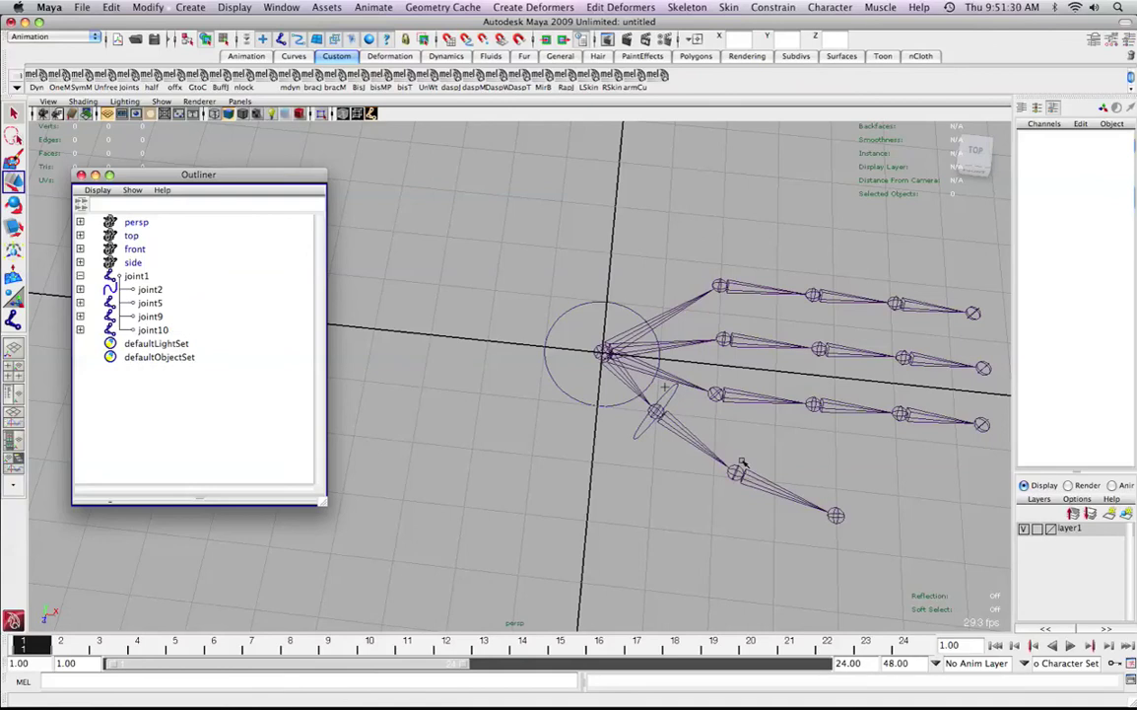
left_click(769, 489)
key("w")
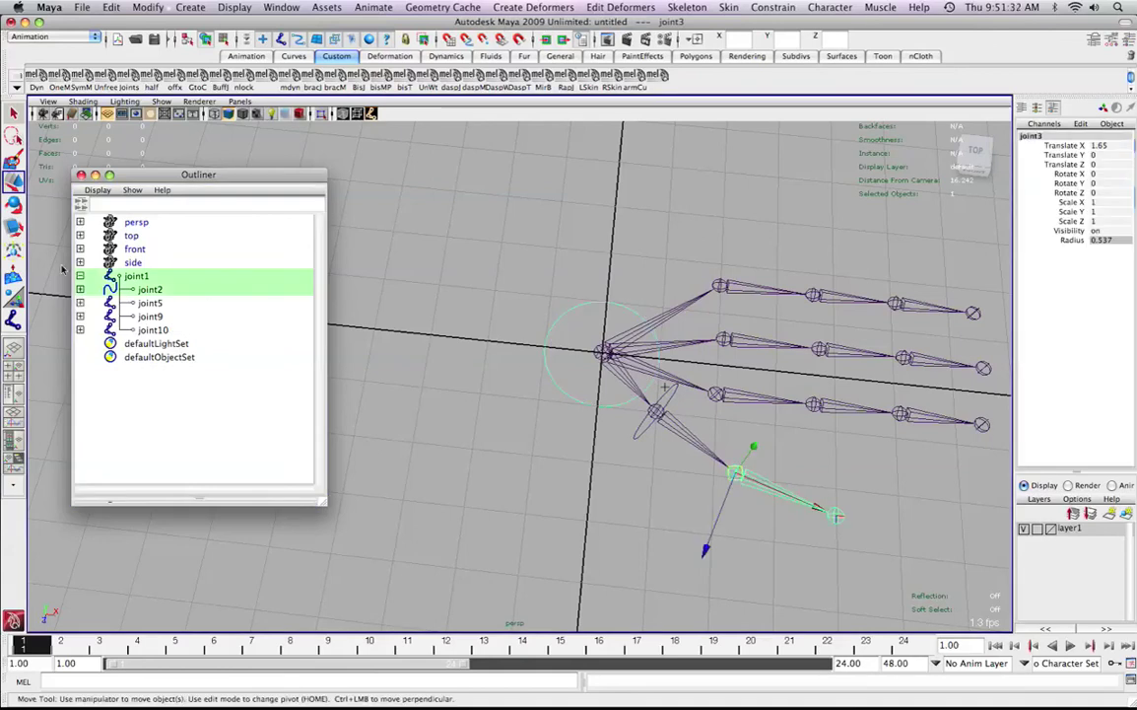
left_click(80, 288)
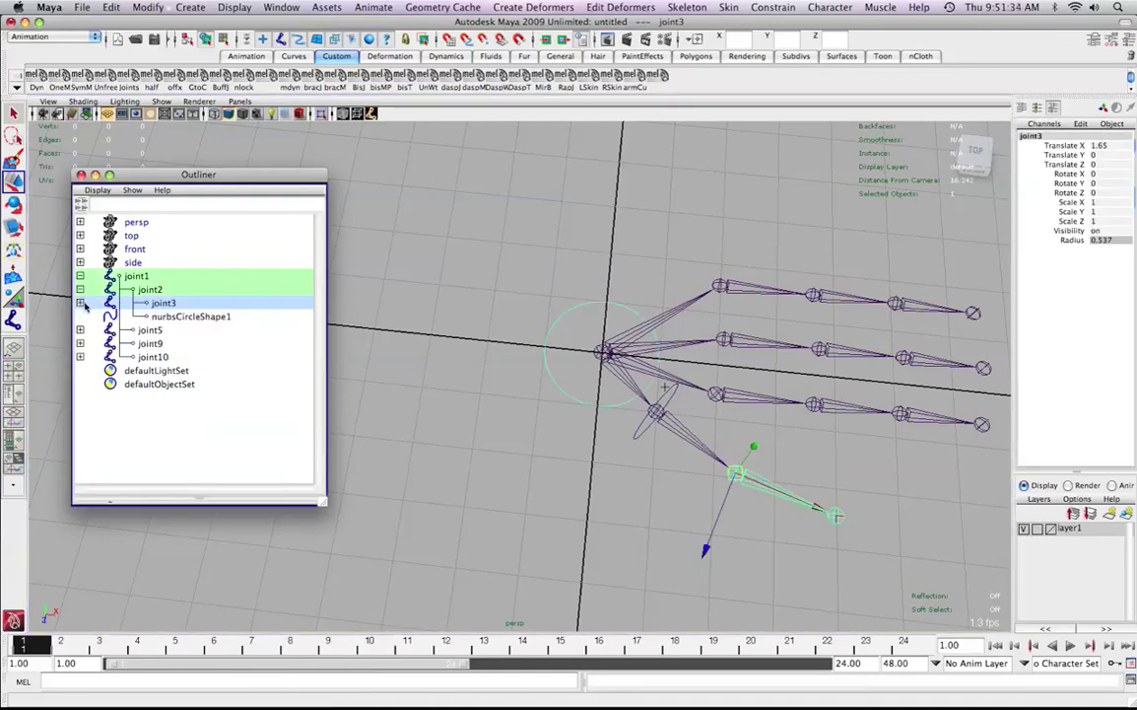
left_click(80, 302)
left_click(80, 303)
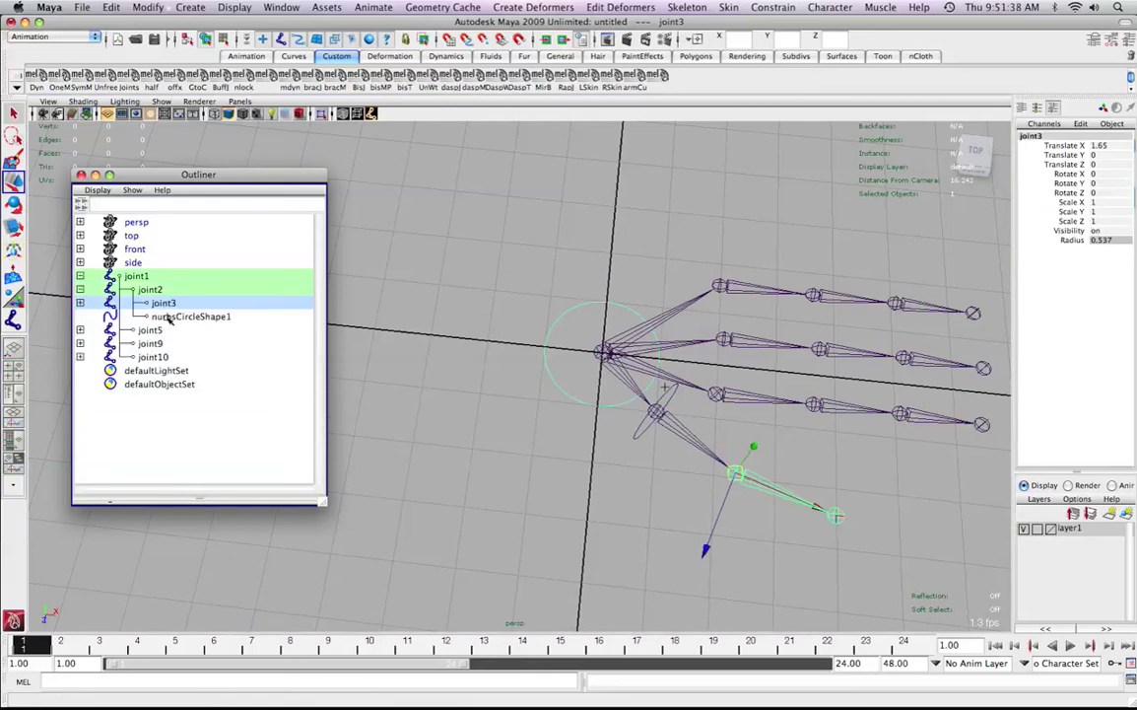
left_click(613, 415)
key("Up")
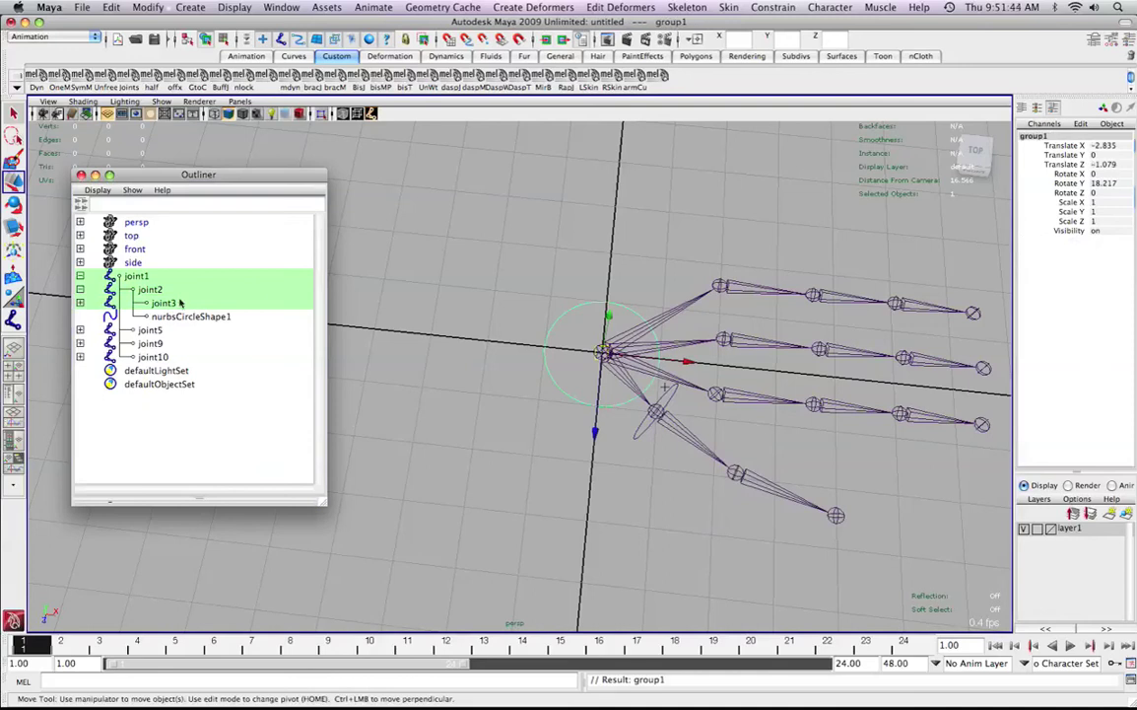
key("f")
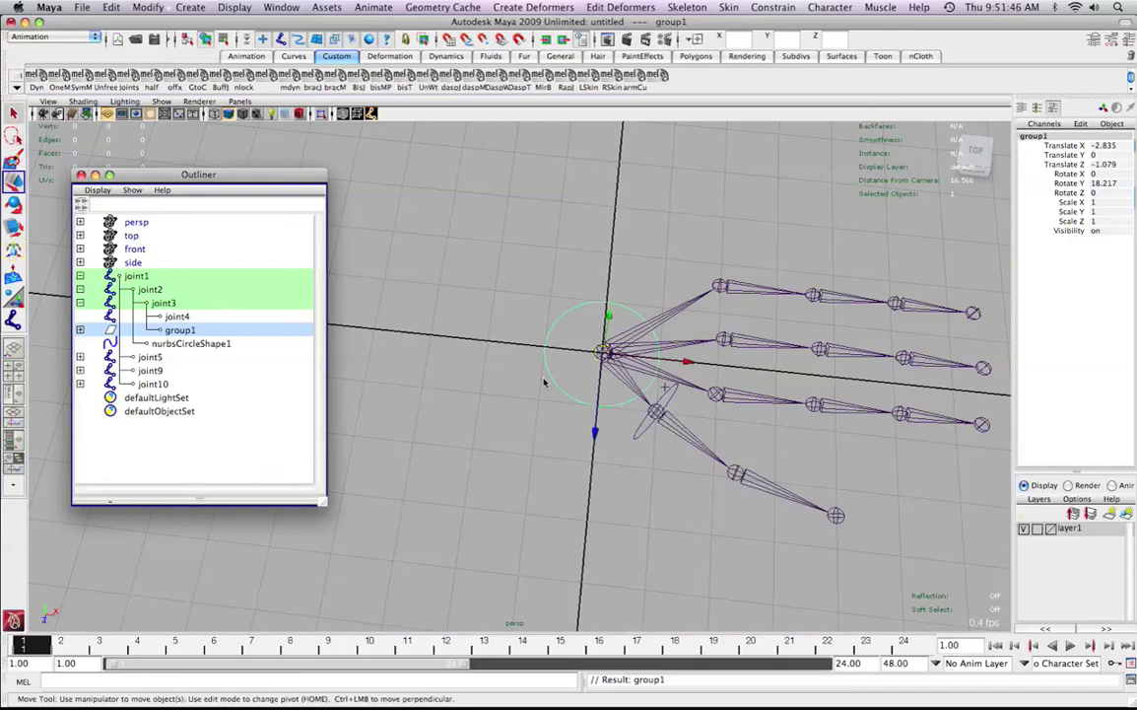
- Select the circle and its parent group1 to examine their transform values
left_click(551, 377)
left_click(607, 399)
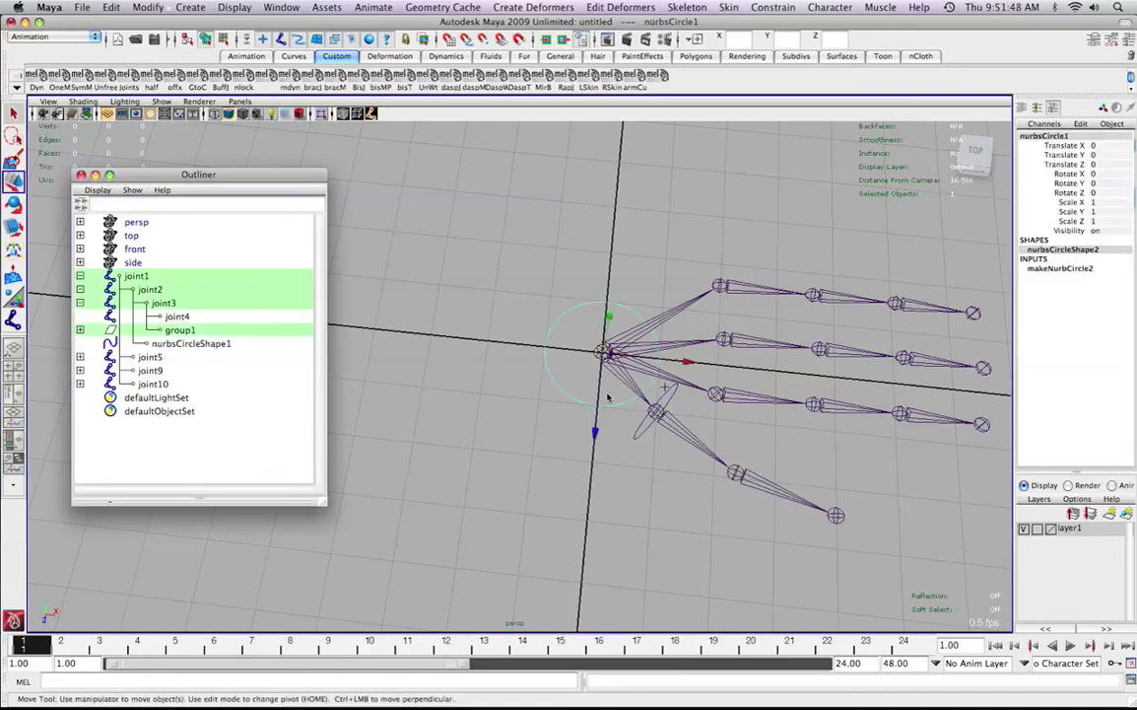
key("Up")
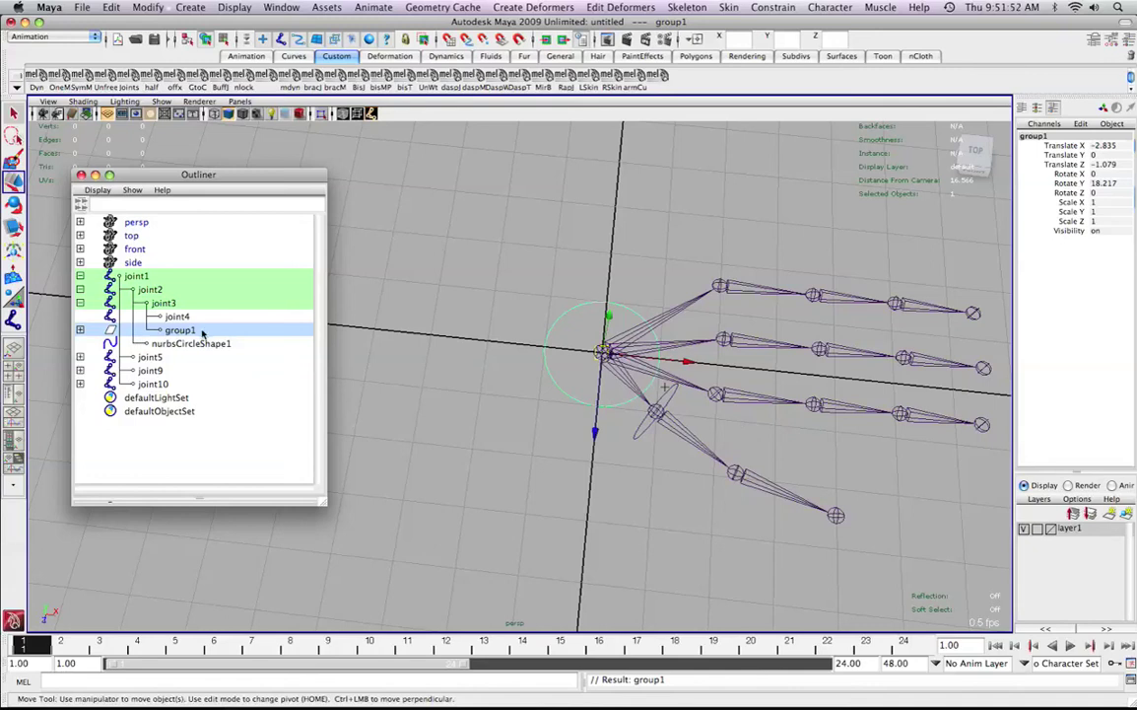
left_click(187, 331)
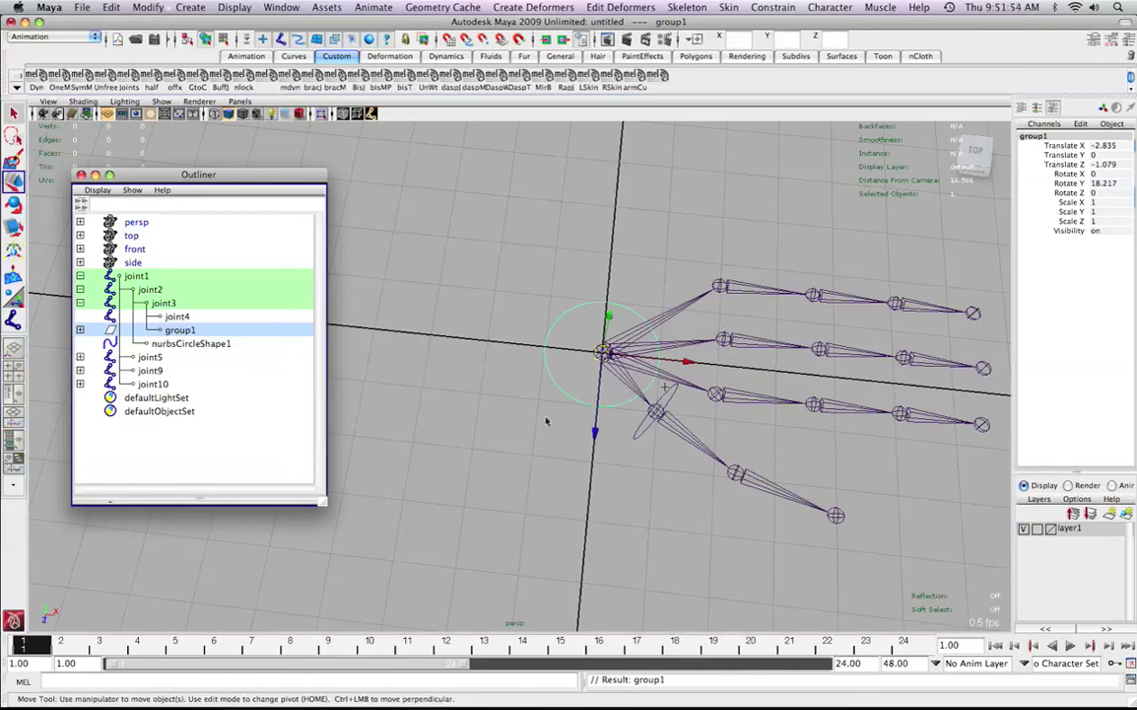
- Try moving and rotating joint3 of the thumb, undoing each change
left_click(789, 495)
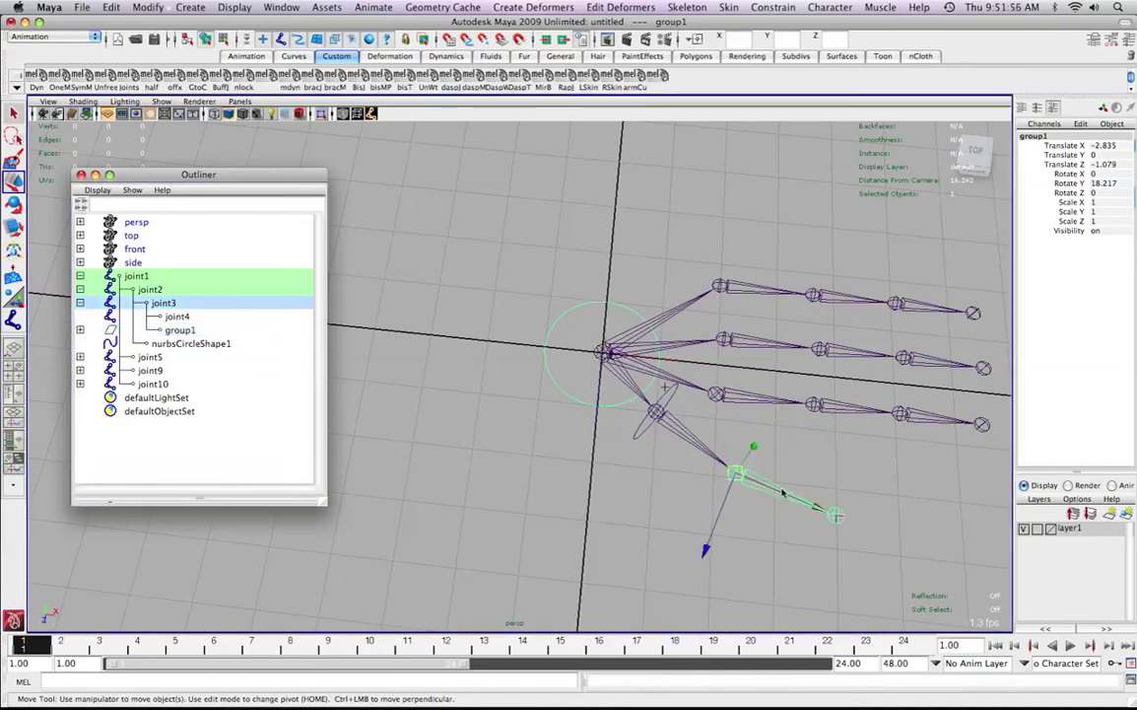
left_click_drag(708, 525, 763, 543)
key("z")
key("e")
left_click_drag(800, 456, 798, 481)
key("z")
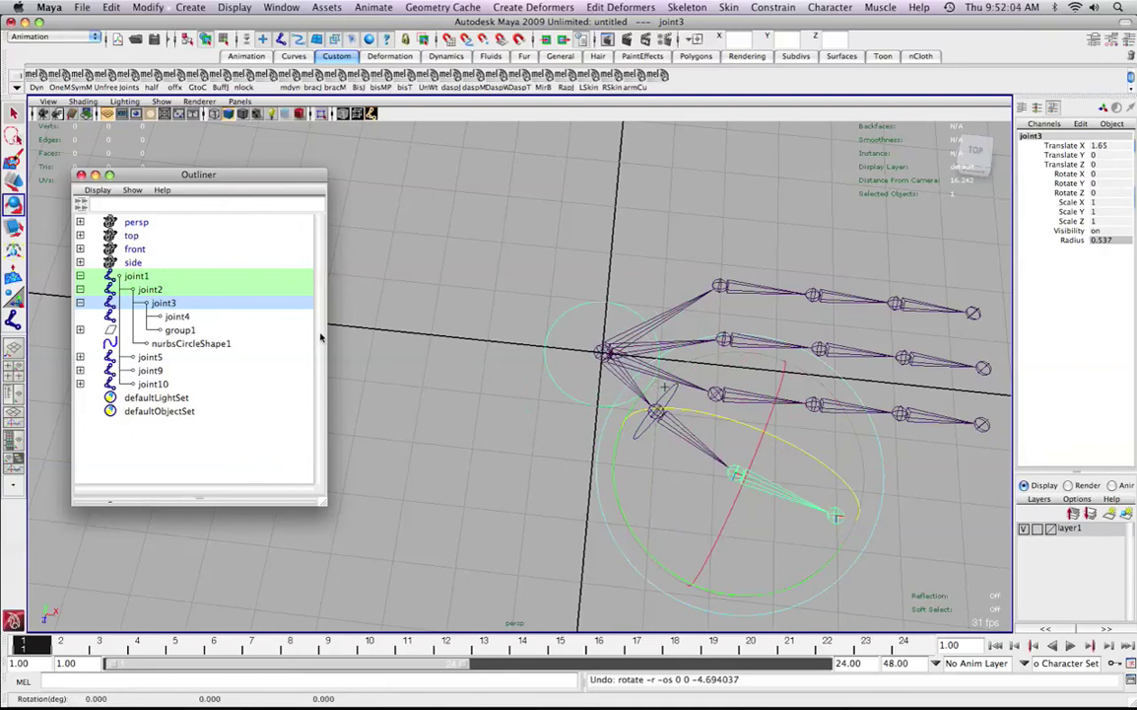
- Select the circle's parent group1 and set all its Translate and Rotate values to 0
left_click(545, 349)
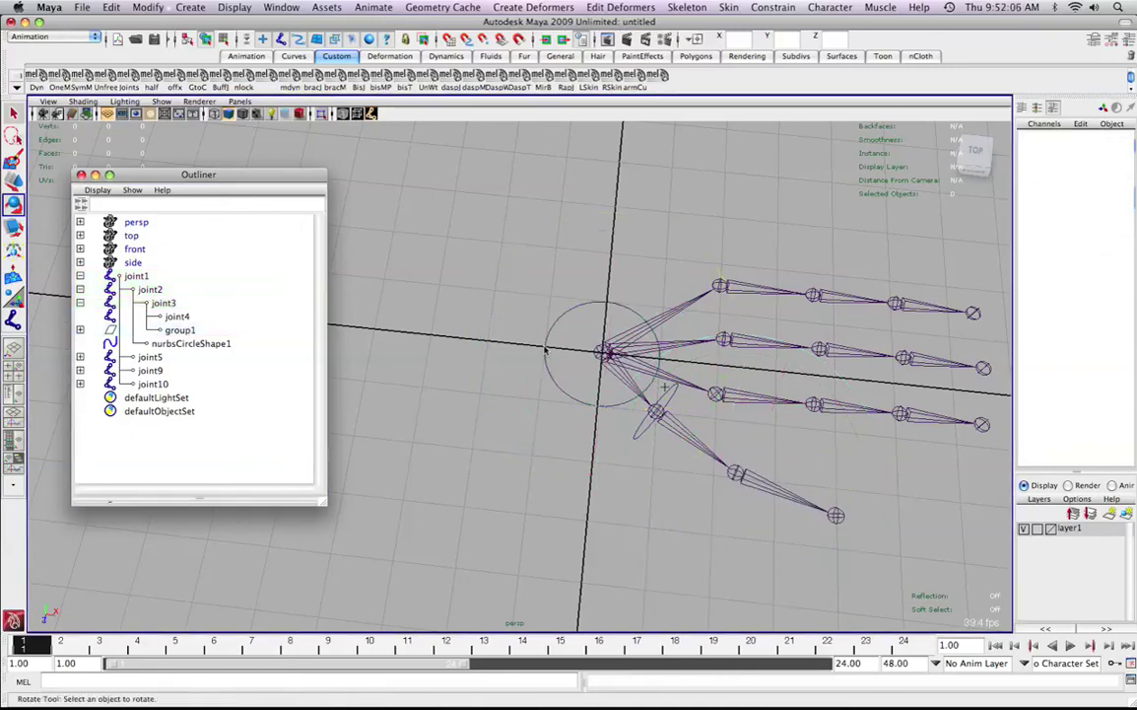
left_click(551, 336)
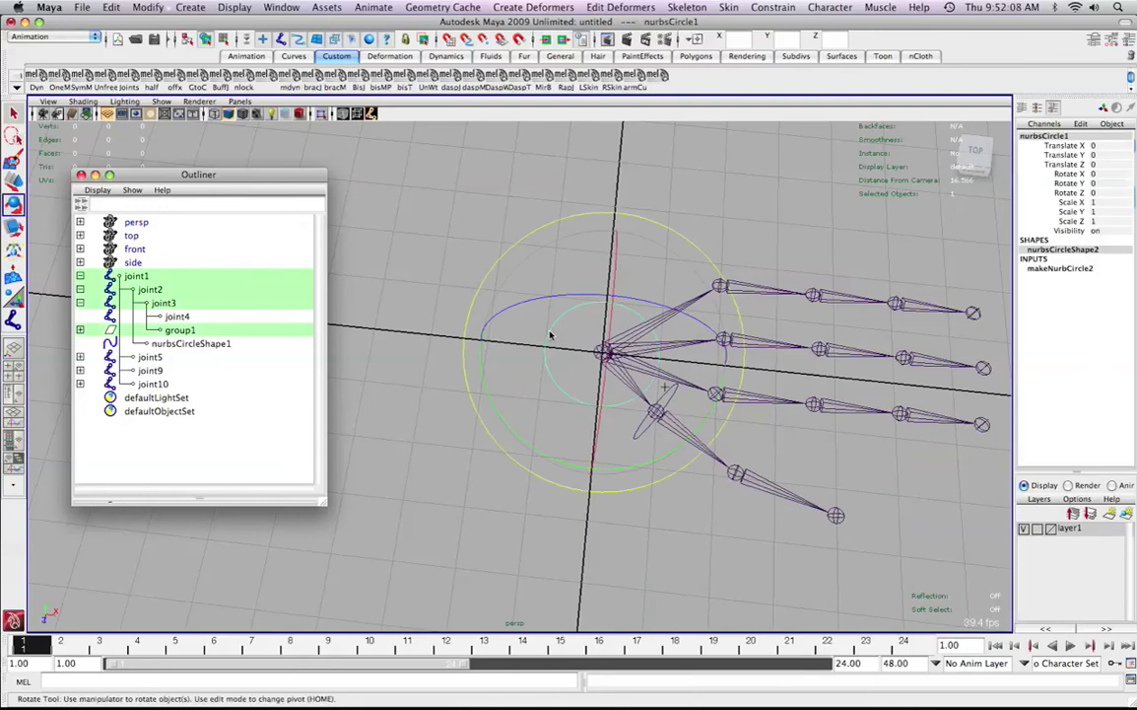
key("Up")
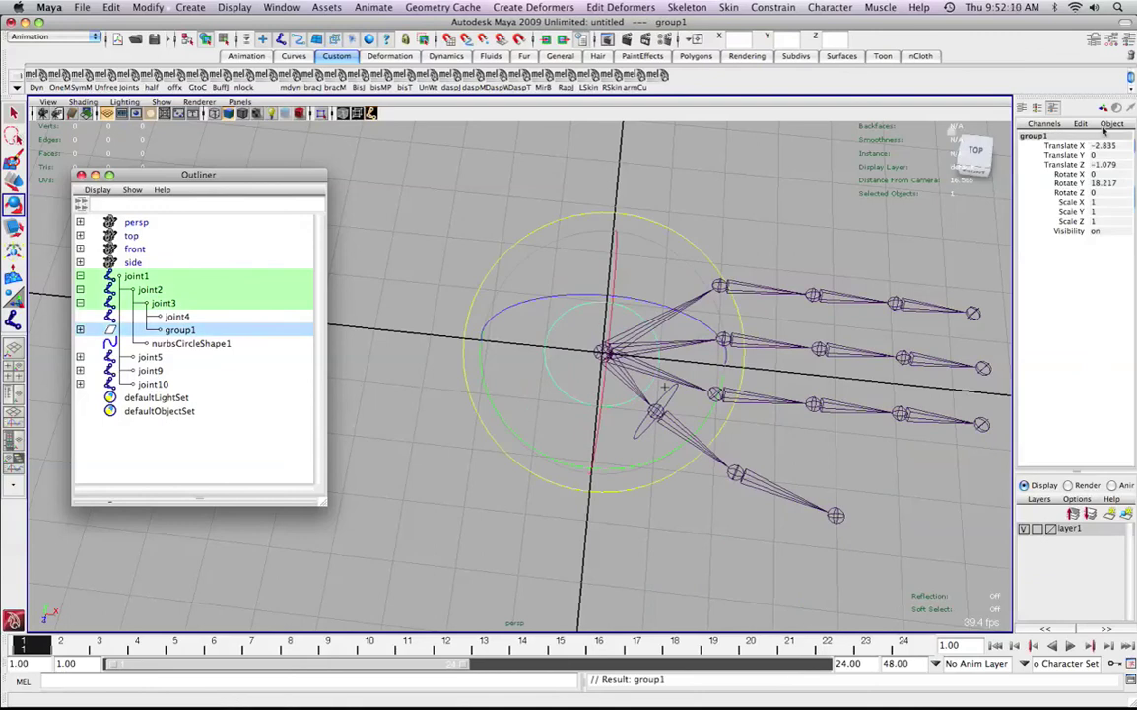
left_click_drag(1110, 187, 1127, 146)
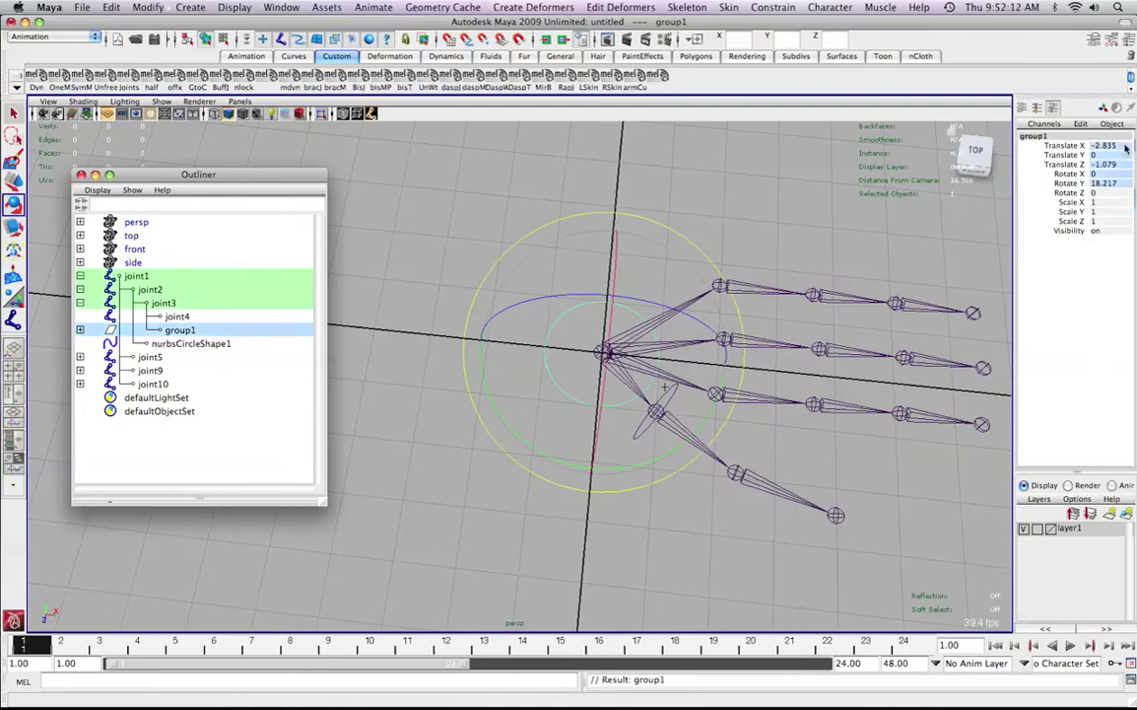
type("0")
key("Return")
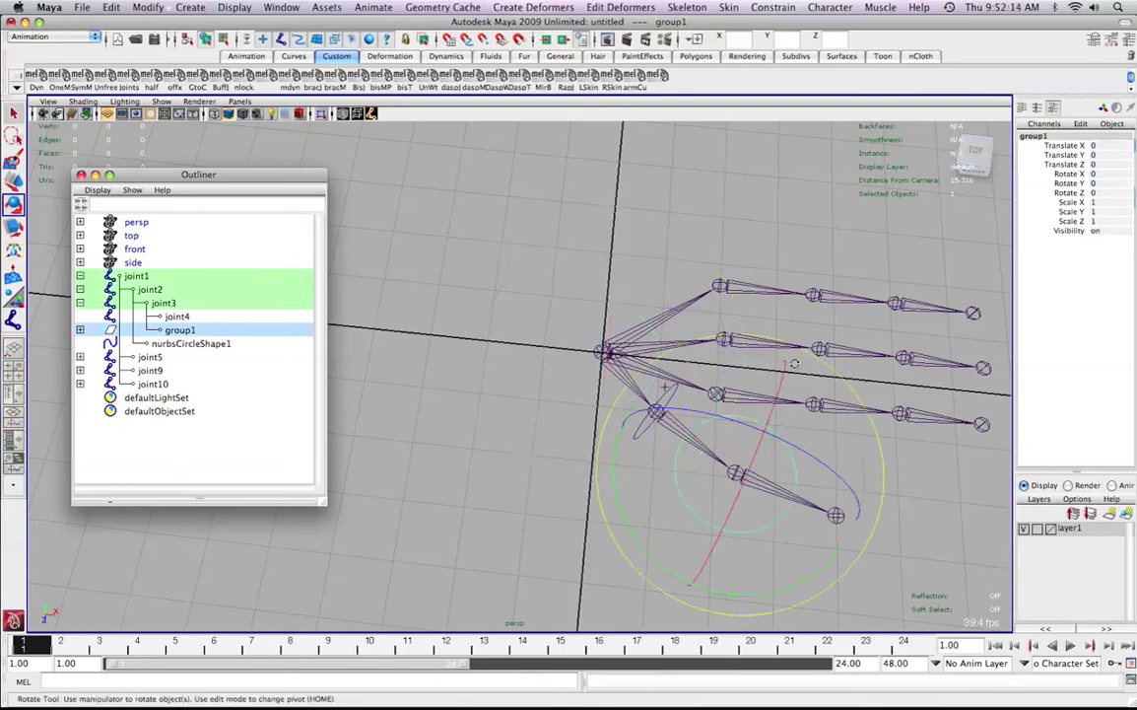
- Unparent group1 from joint3 to the top level of the scene
left_click_drag(730, 335, 672, 329, "alt")
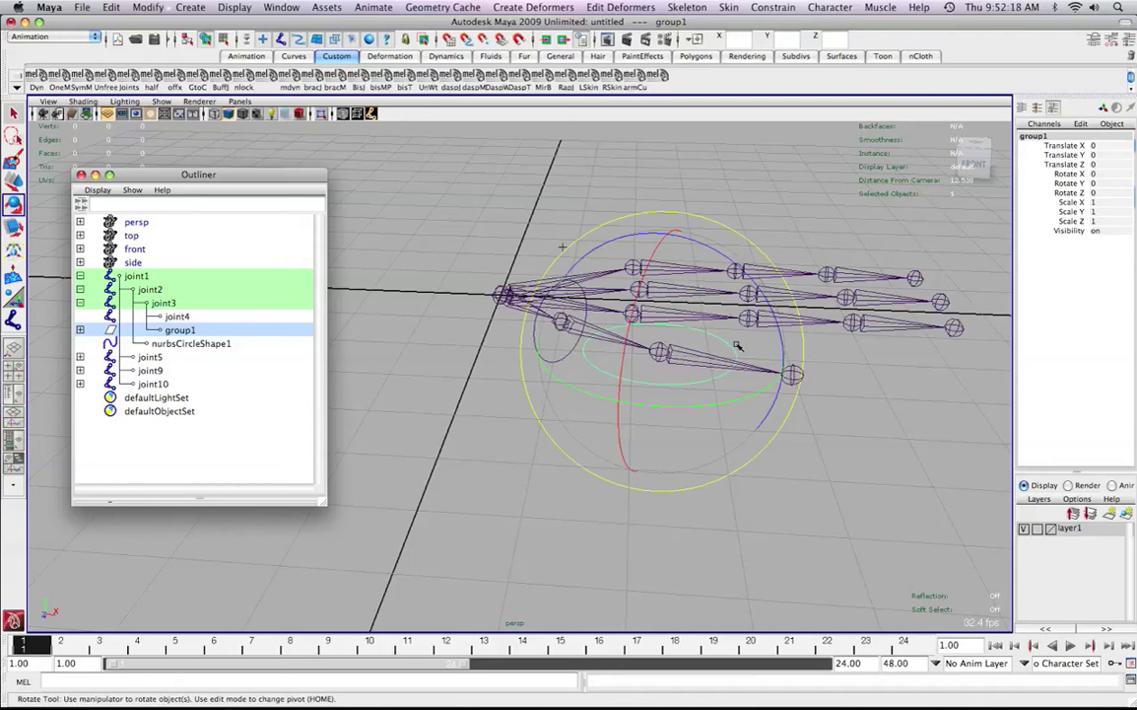
key("shift+p")
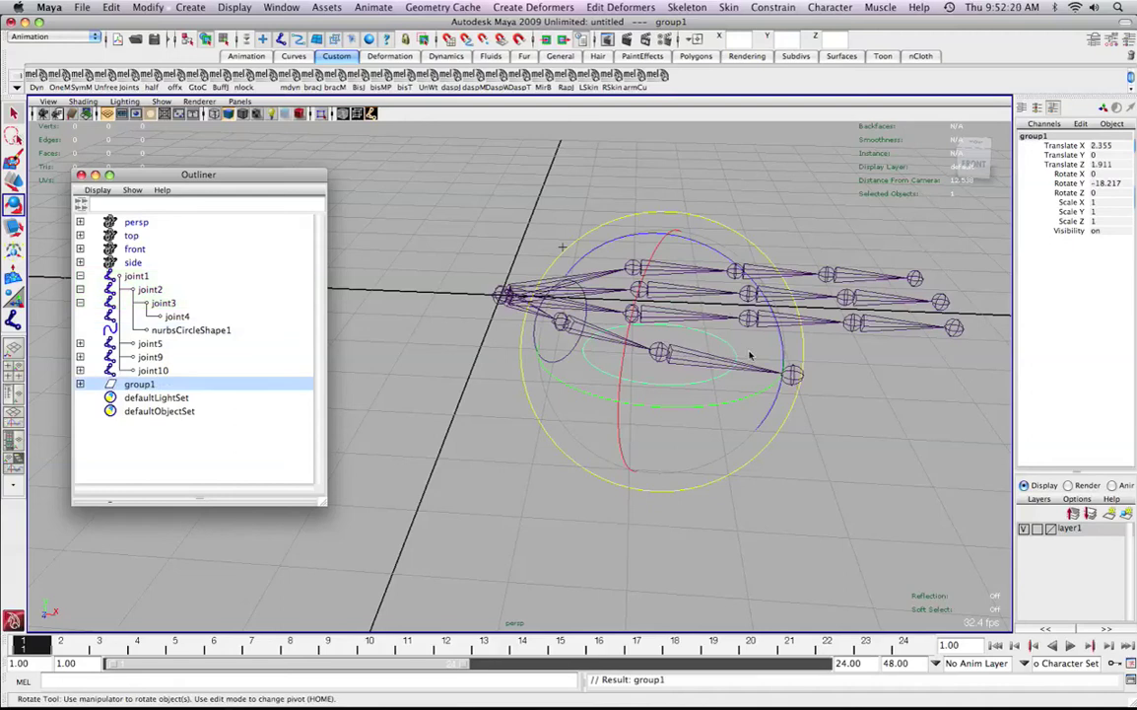
left_click_drag(676, 318, 652, 337, "alt")
key("q")
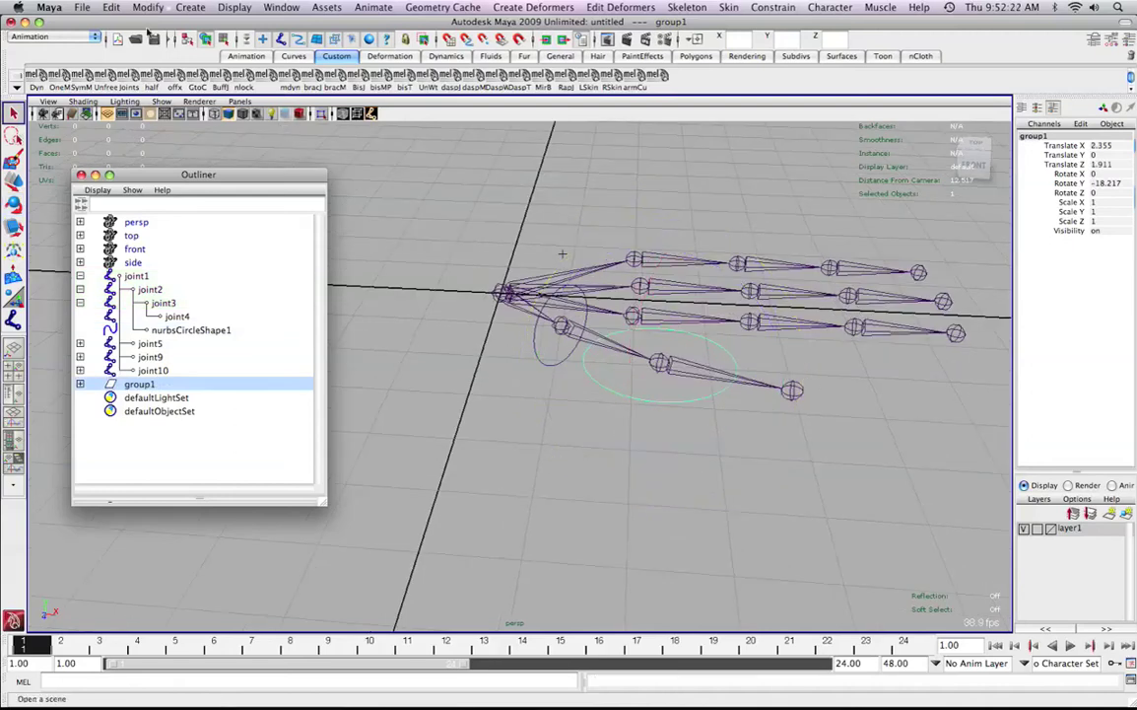
left_click(112, 6)
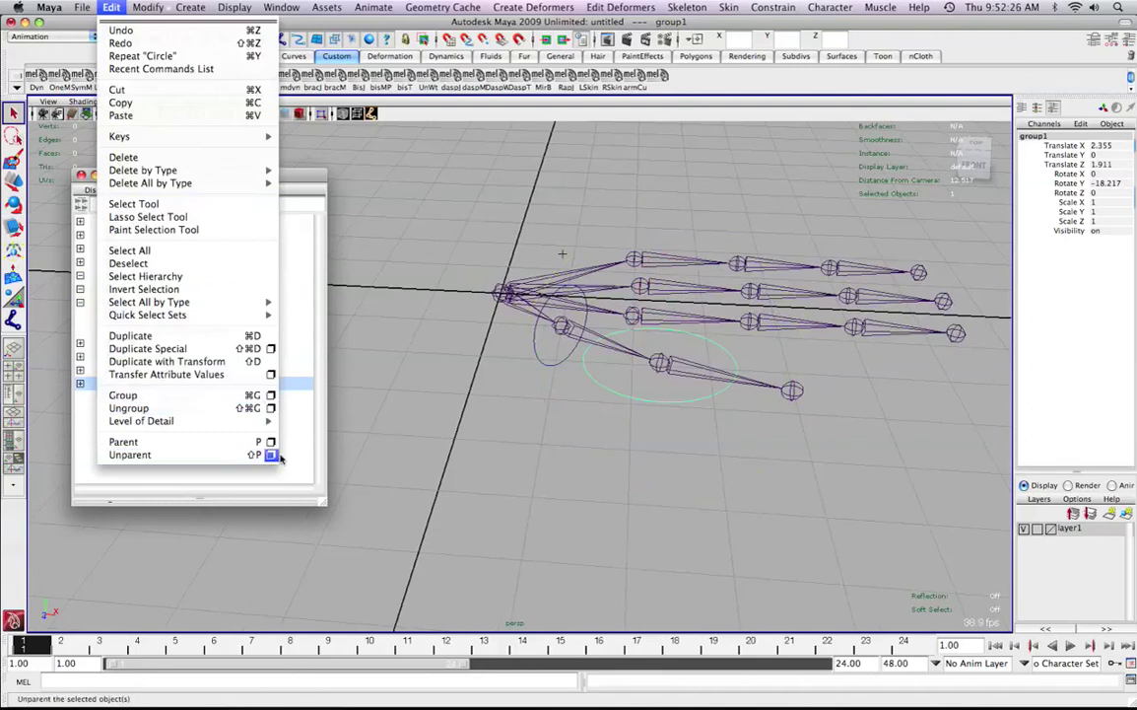
left_click(564, 407)
- Rotate group1 to X 18.217, Y 0, Z -90 so its circle stands across the thumb bone
left_click_drag(571, 408, 572, 429, "alt")
key("e")
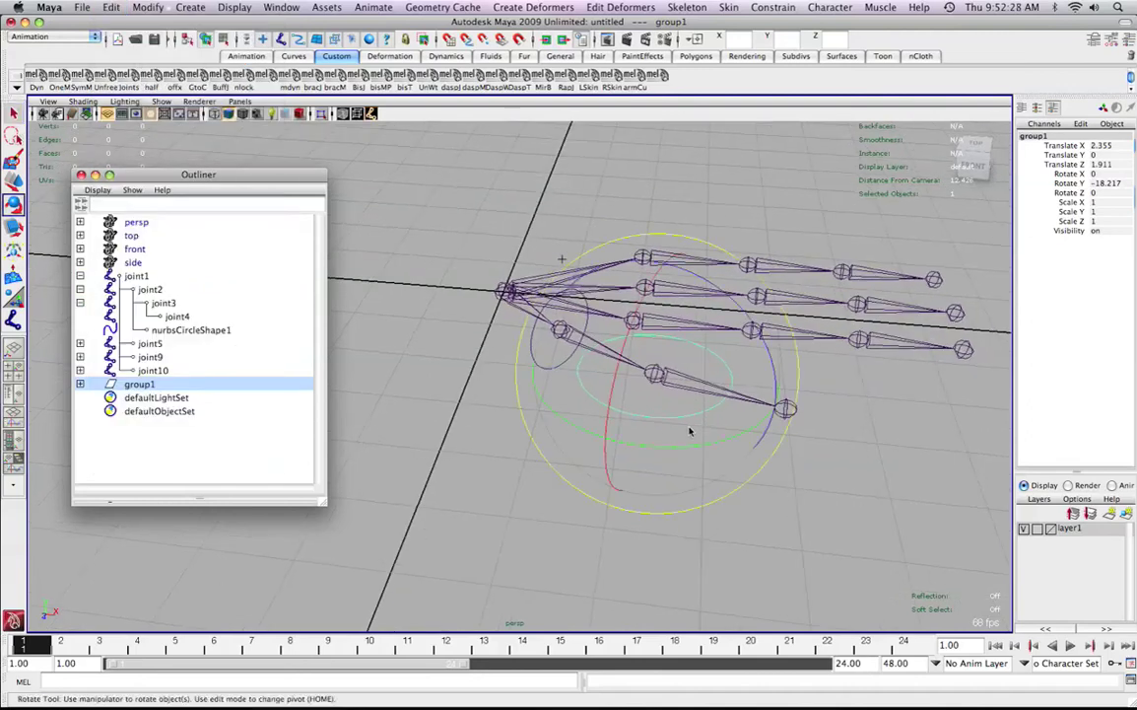
left_click_drag(743, 369, 766, 421, "alt")
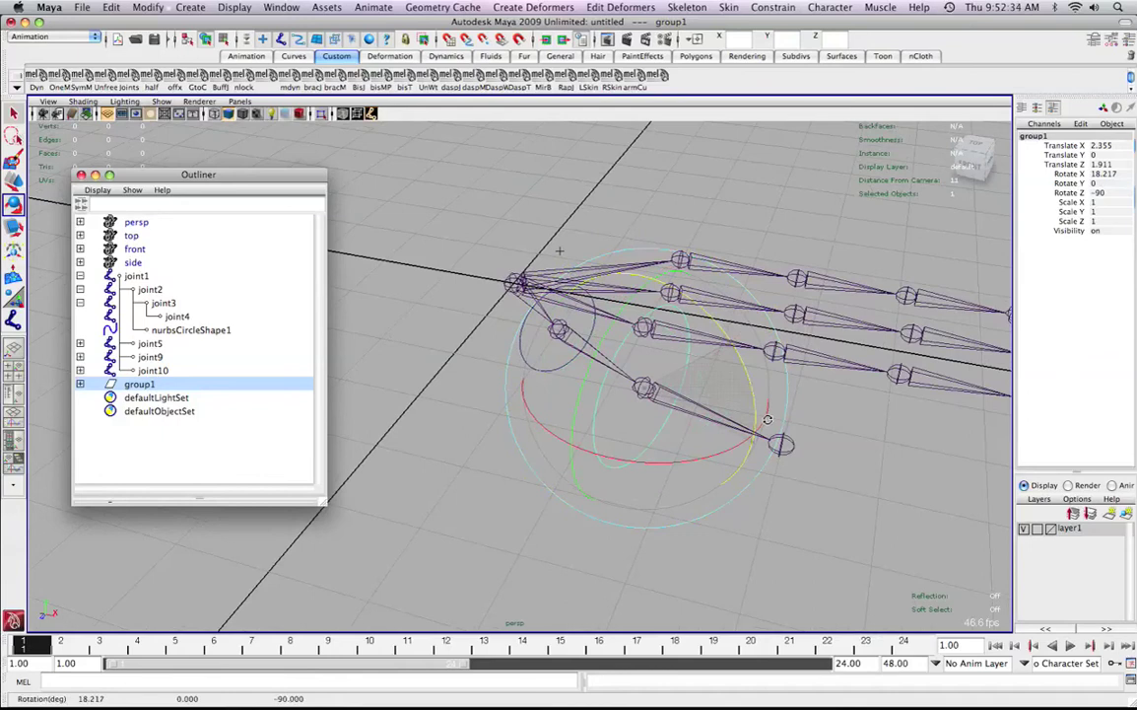
left_click_drag(650, 375, 684, 416, "alt")
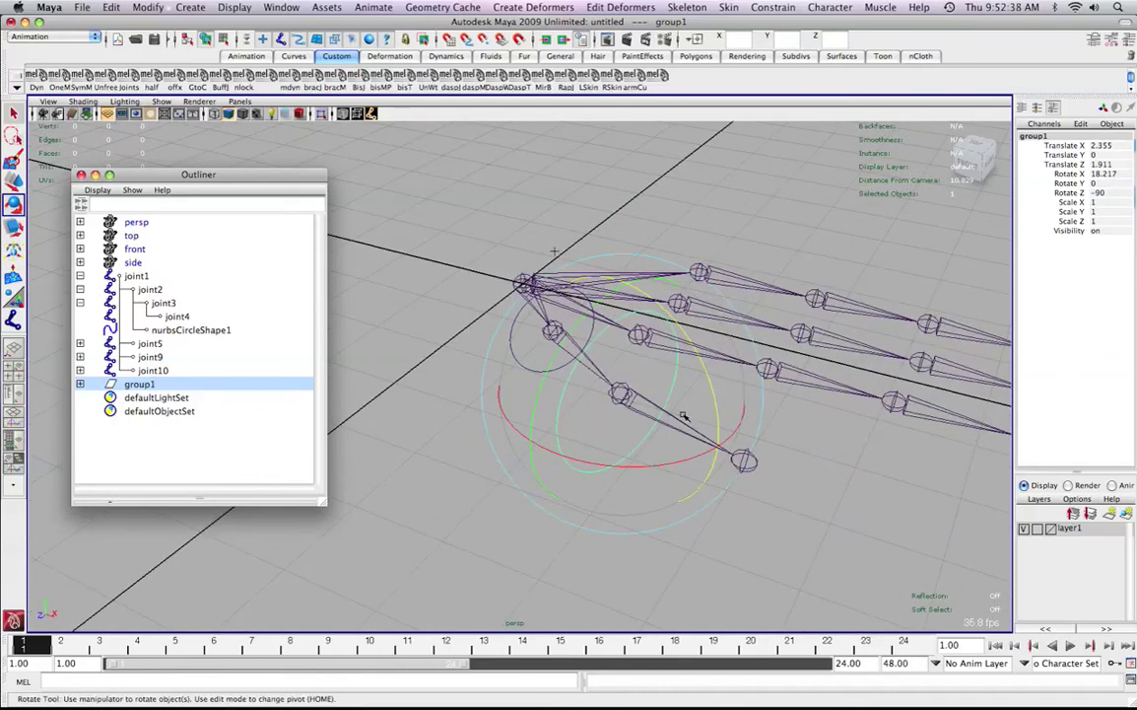
- Inspect the circle, its parent group1 and joint3 by selecting each in the viewport
key("q")
left_click_drag(759, 517, 622, 440, "alt")
left_click(621, 445)
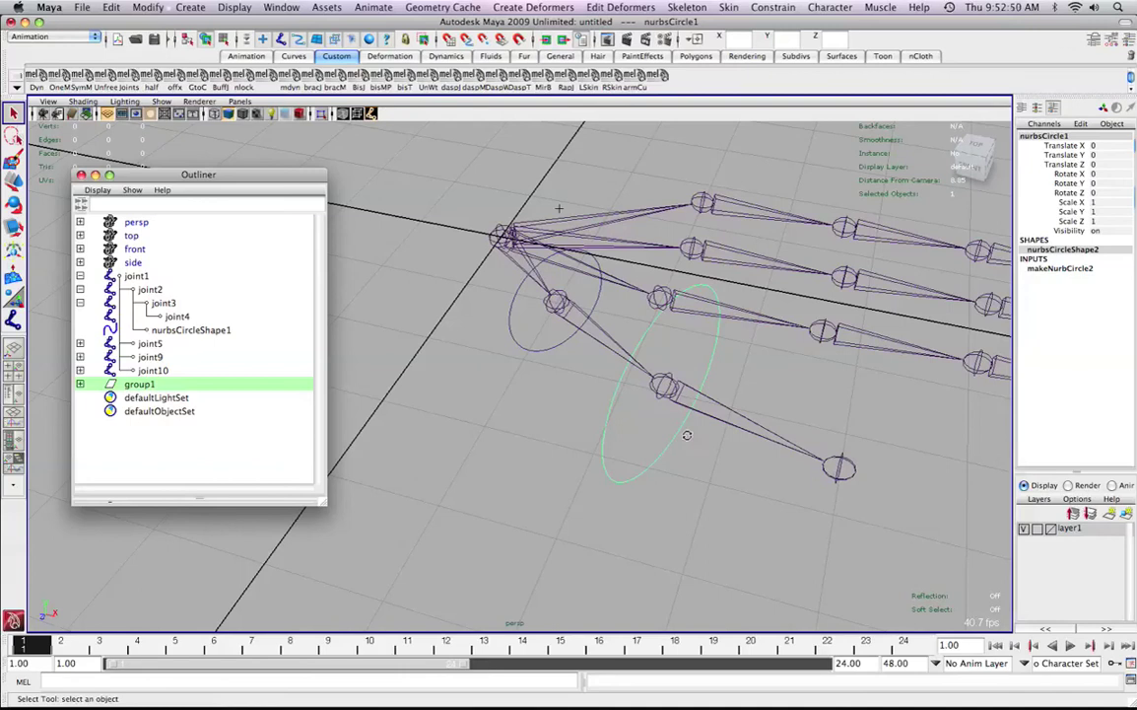
key("Up")
left_click_drag(688, 440, 609, 432, "alt")
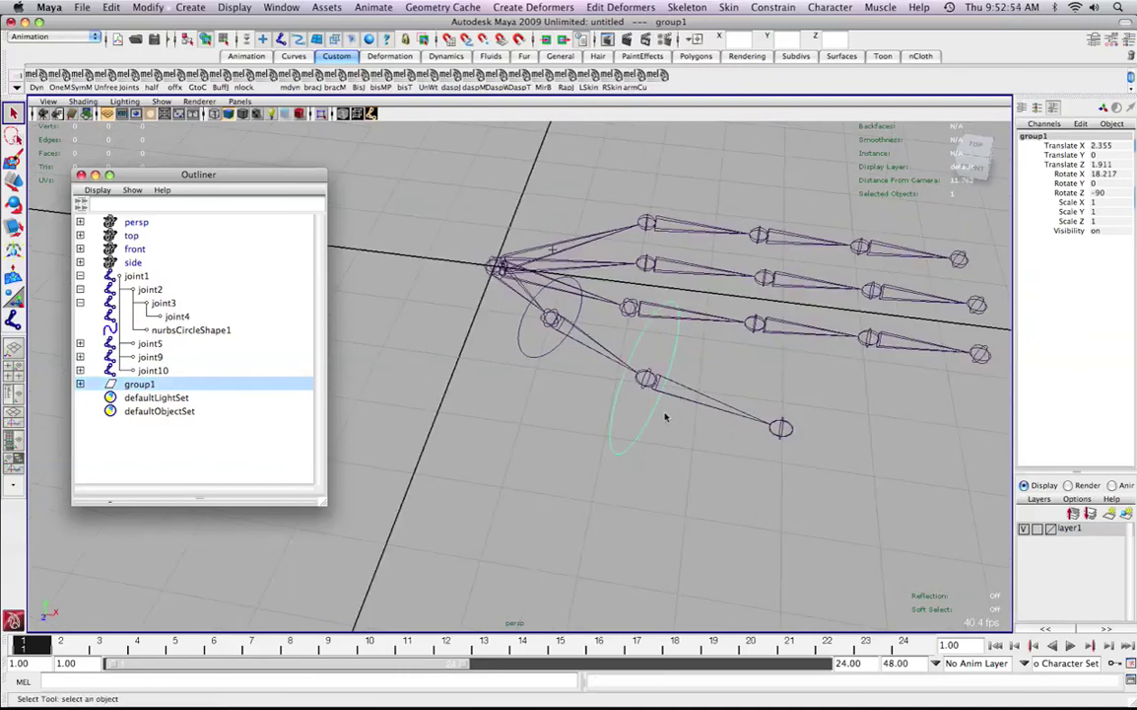
left_click_drag(670, 414, 643, 398, "alt")
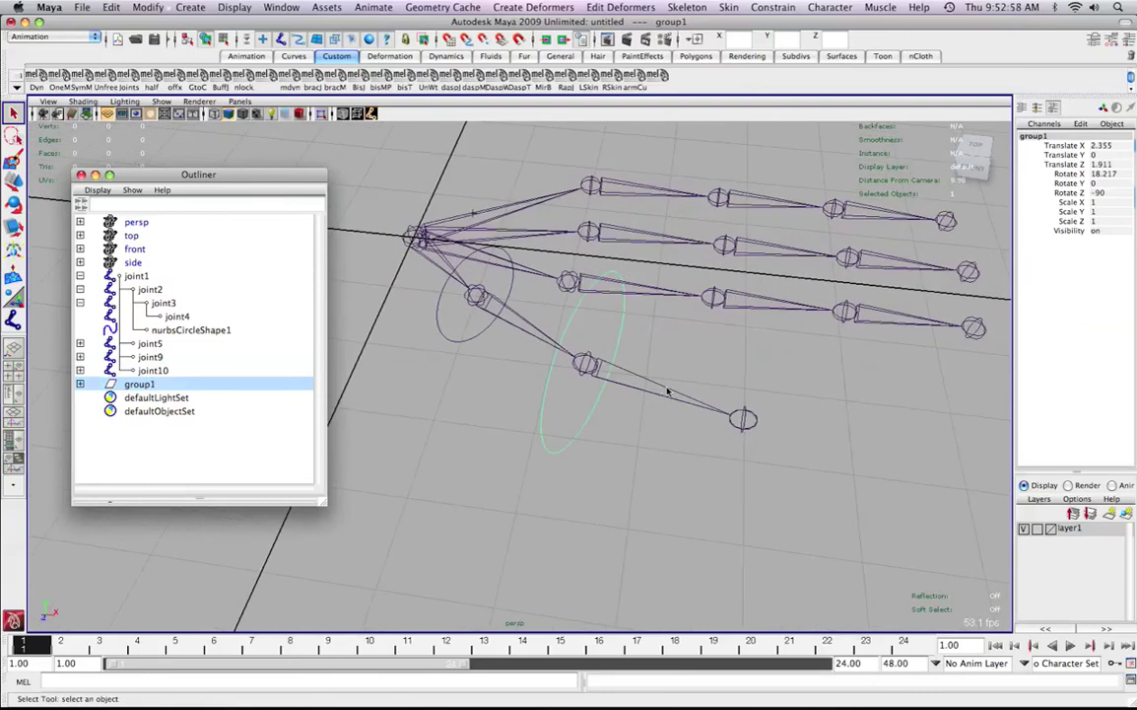
left_click(668, 392)
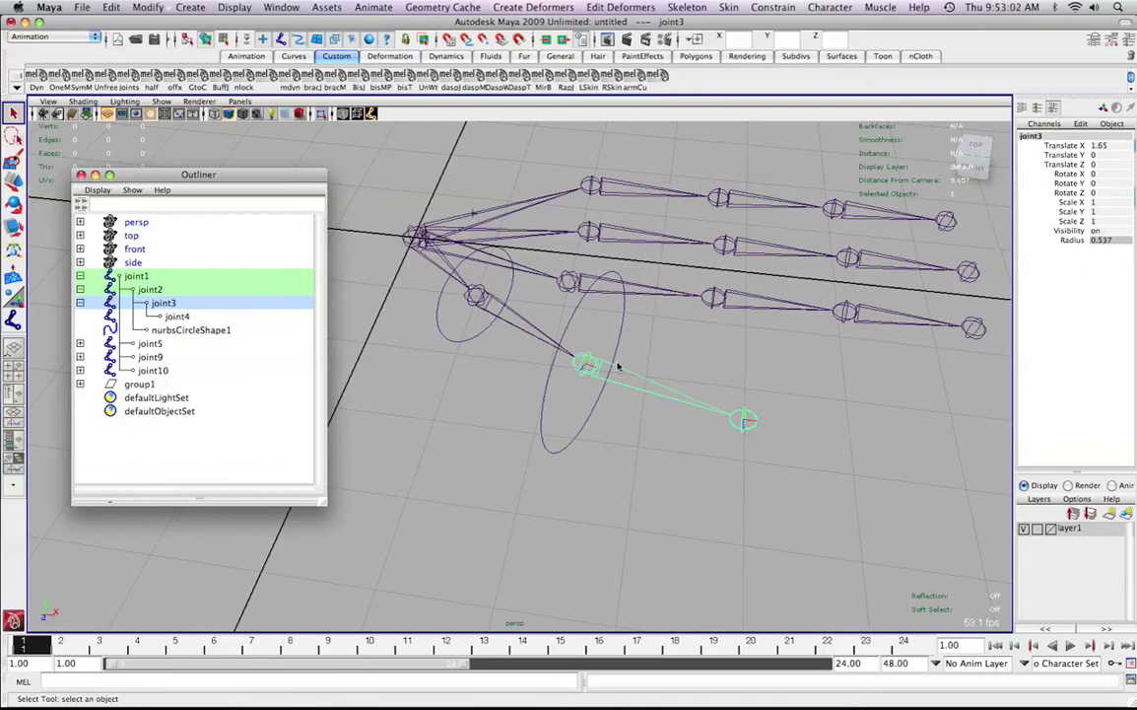
- Try rotating nurbsCircle1 to about -22.645 degrees in Z, and undo the rotation
left_click(591, 421)
key("e")
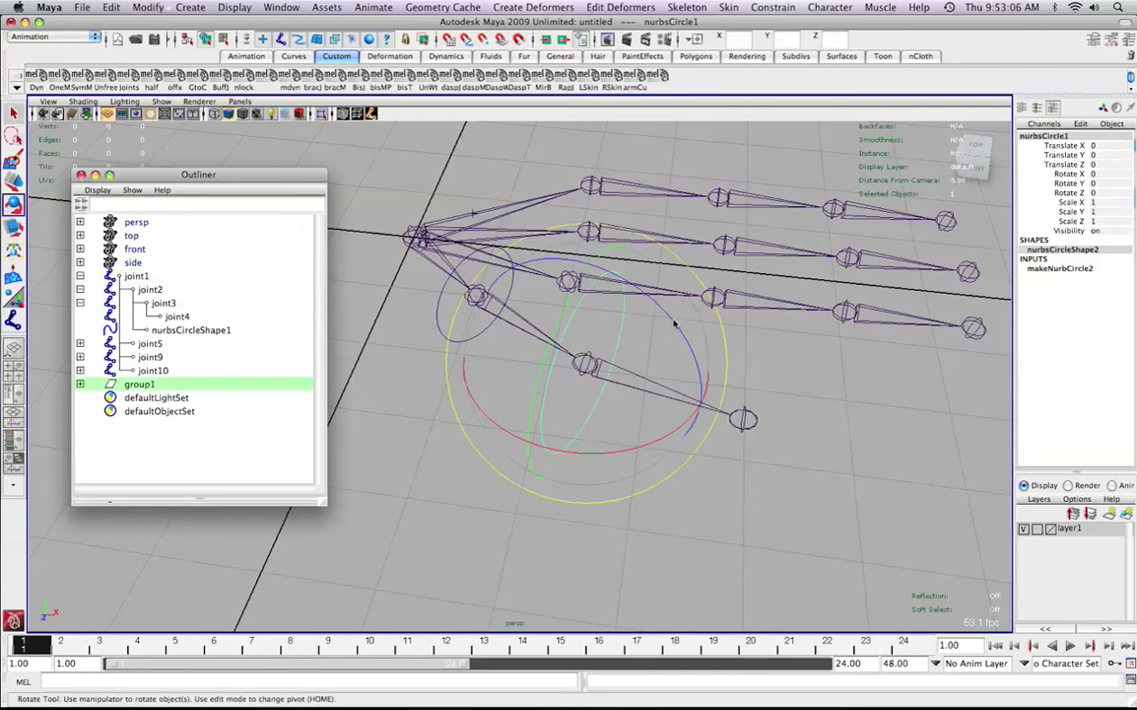
left_click_drag(676, 323, 693, 372)
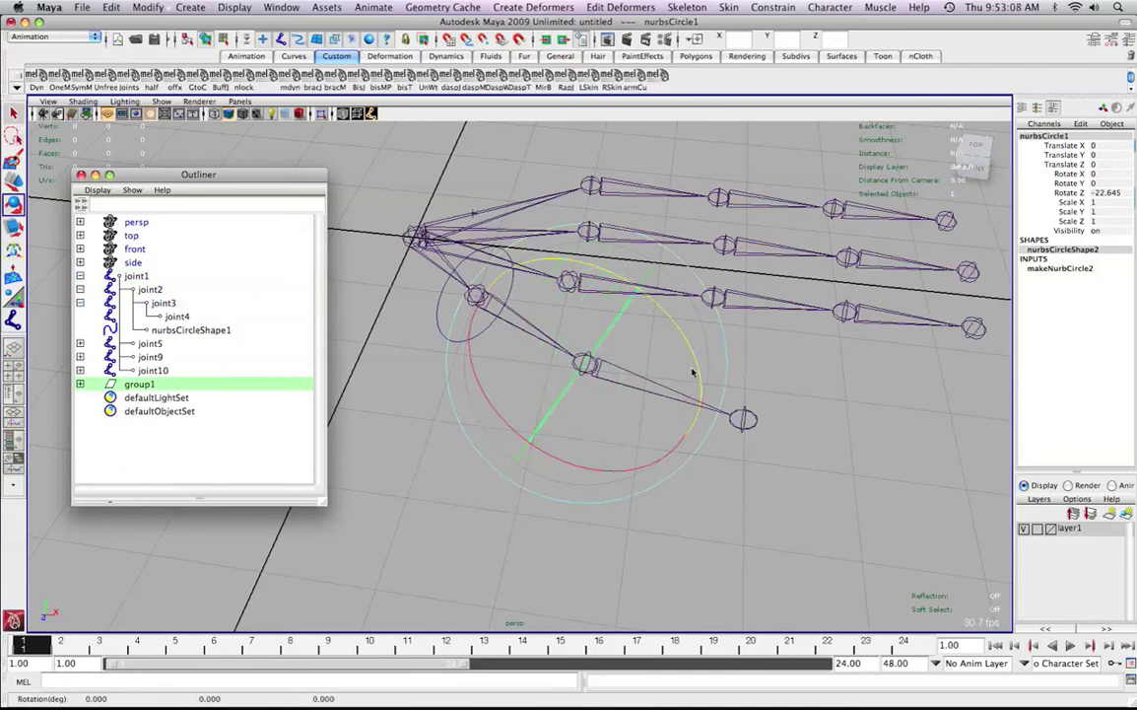
key("q")
key("ctrl+z")
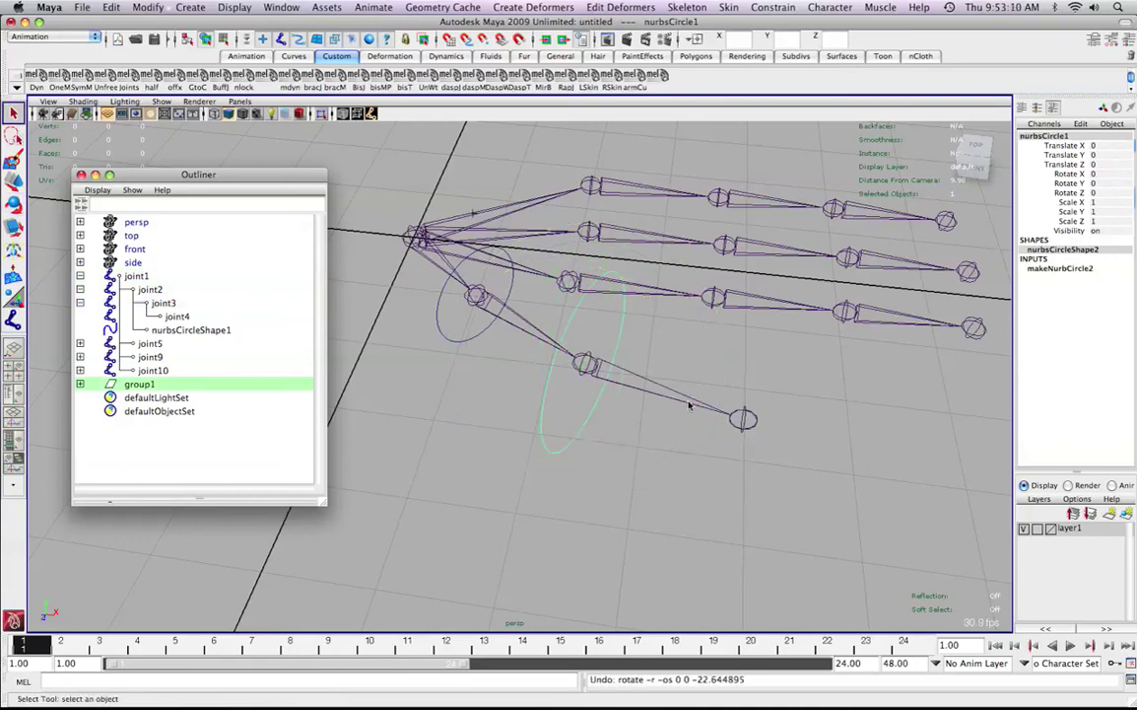
- Parent-constrain joint3 to nurbsCircle1, with the circle as the driver
left_click(689, 405)
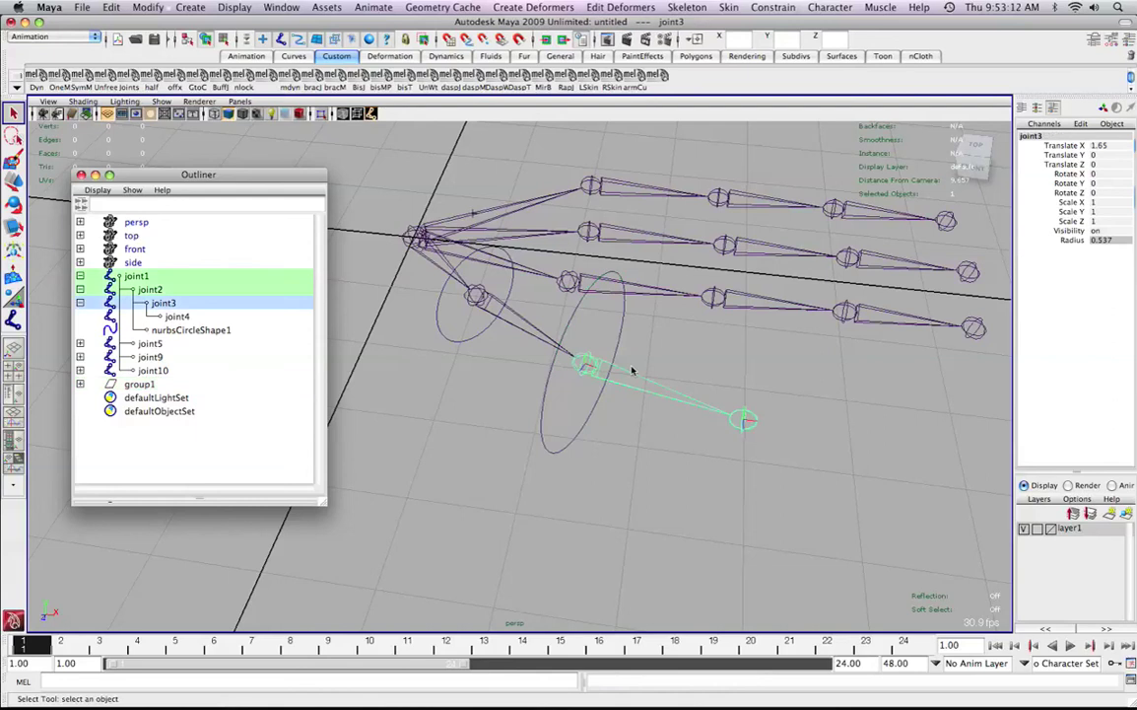
scroll(636, 363, "up", 3)
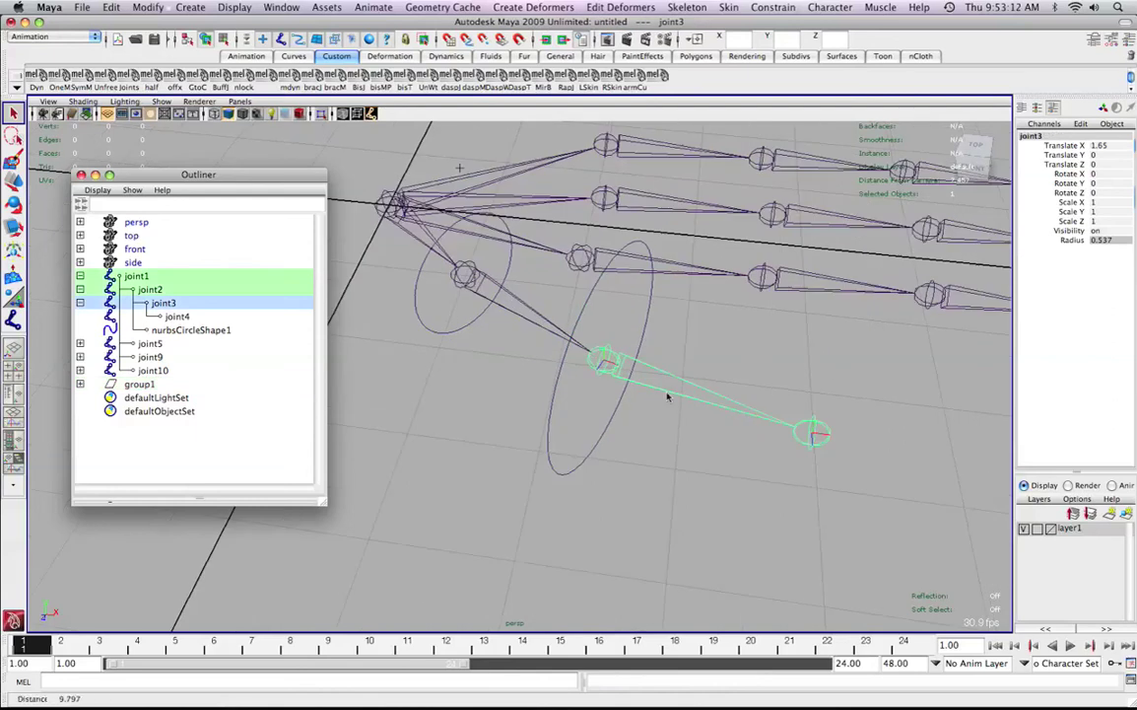
left_click(627, 339)
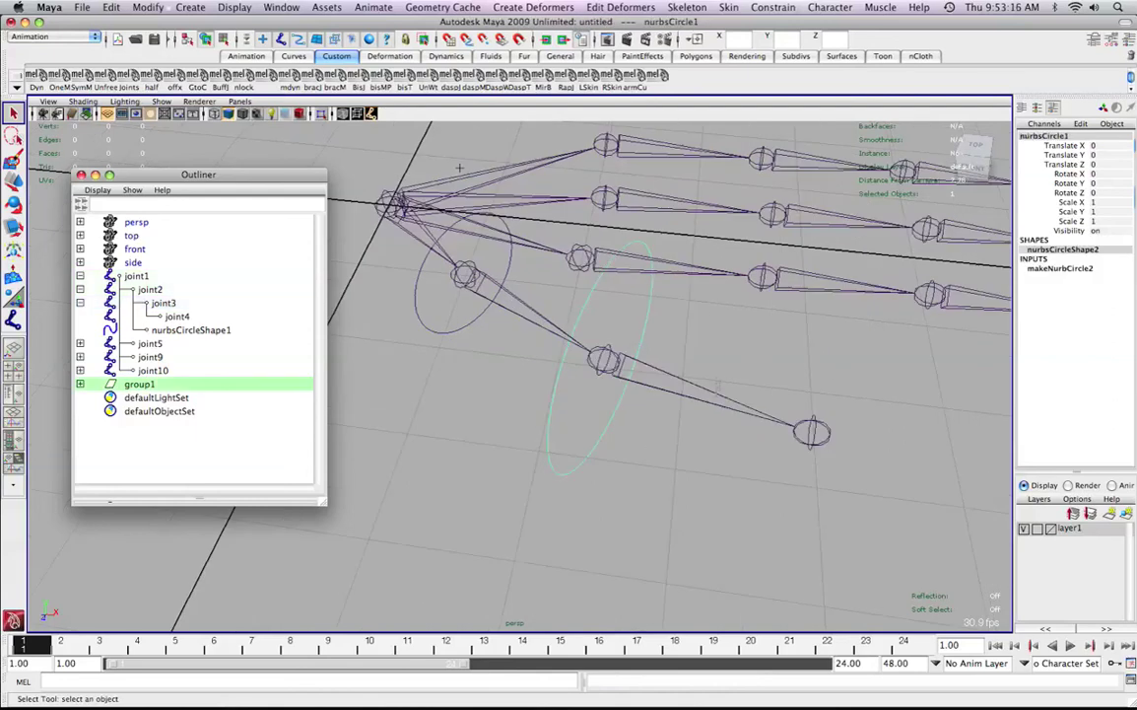
left_click(730, 397, "shift")
left_click(772, 7)
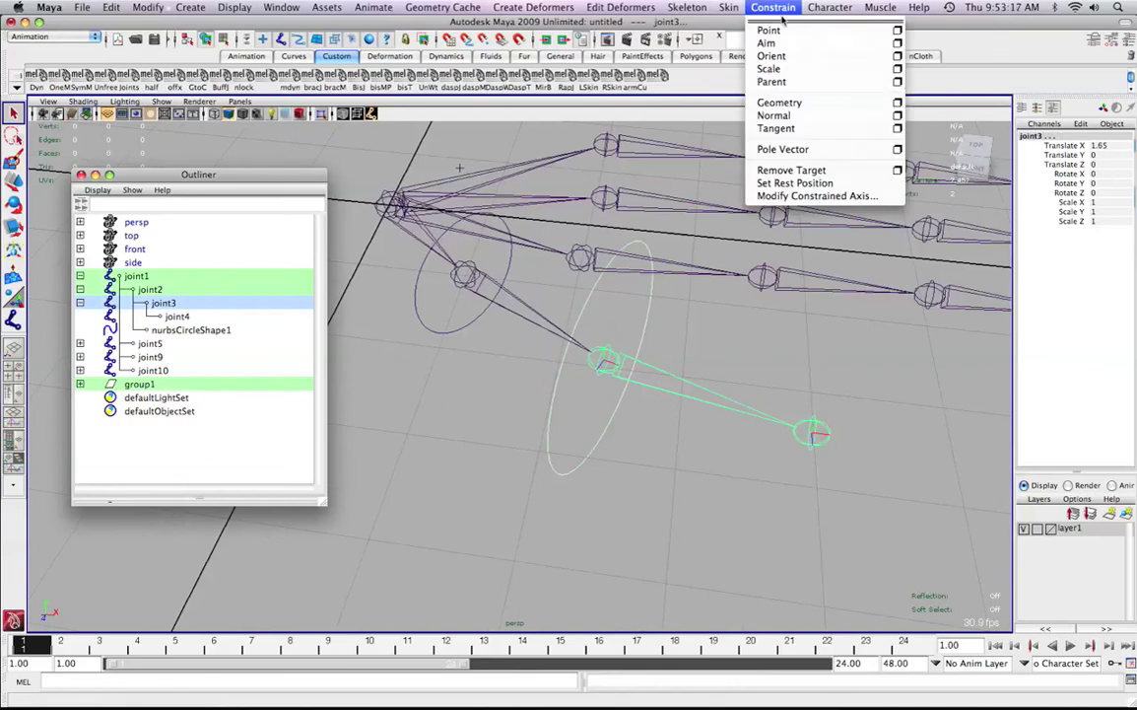
left_click(788, 83)
- Try rotating nurbsCircle1 to about -31.021 degrees in Z to test the thumb joint, and undo the rotation
left_click(590, 332)
key("e")
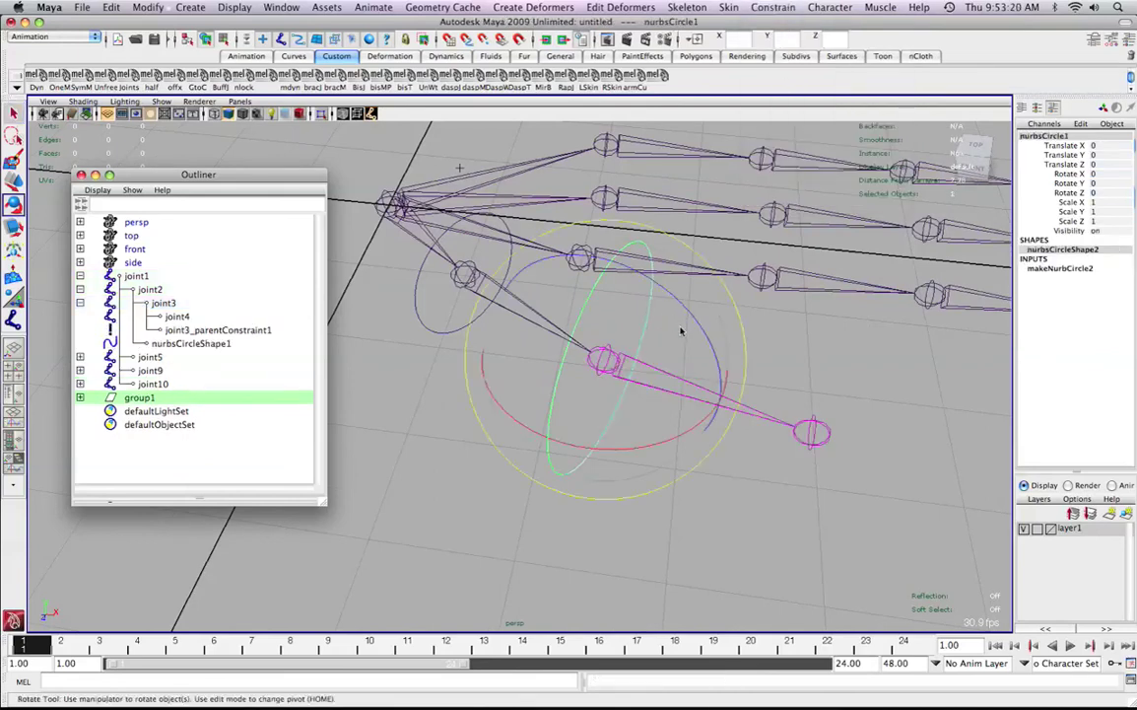
left_click_drag(690, 315, 513, 383)
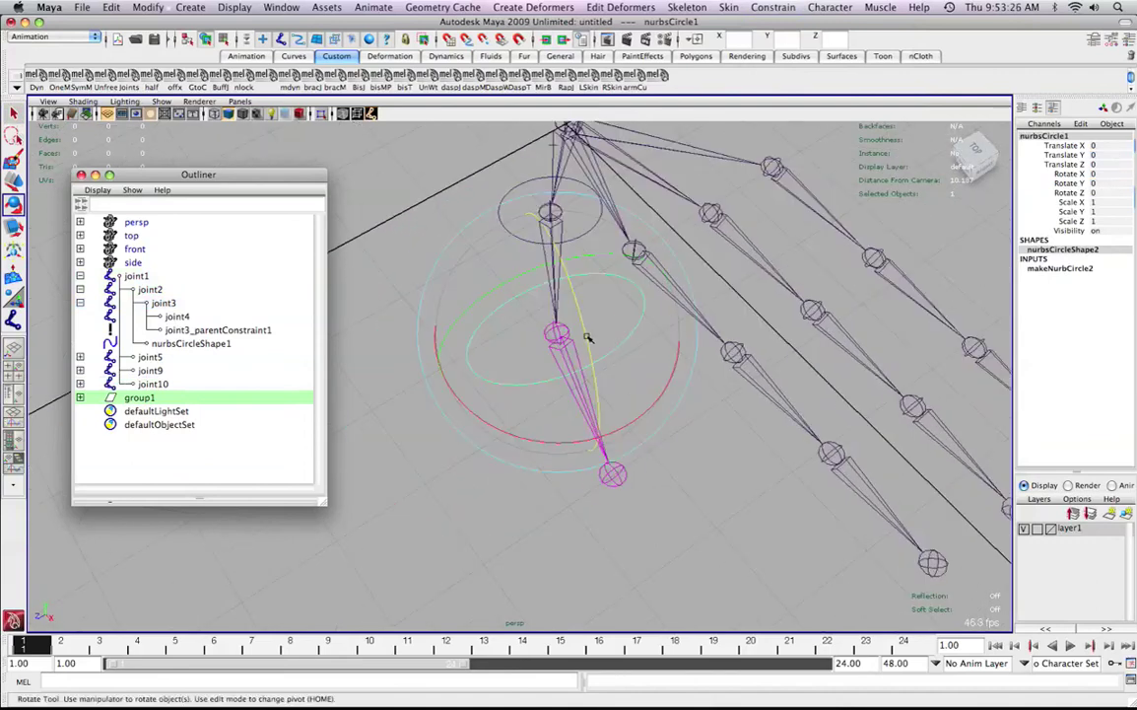
left_click_drag(588, 338, 621, 399)
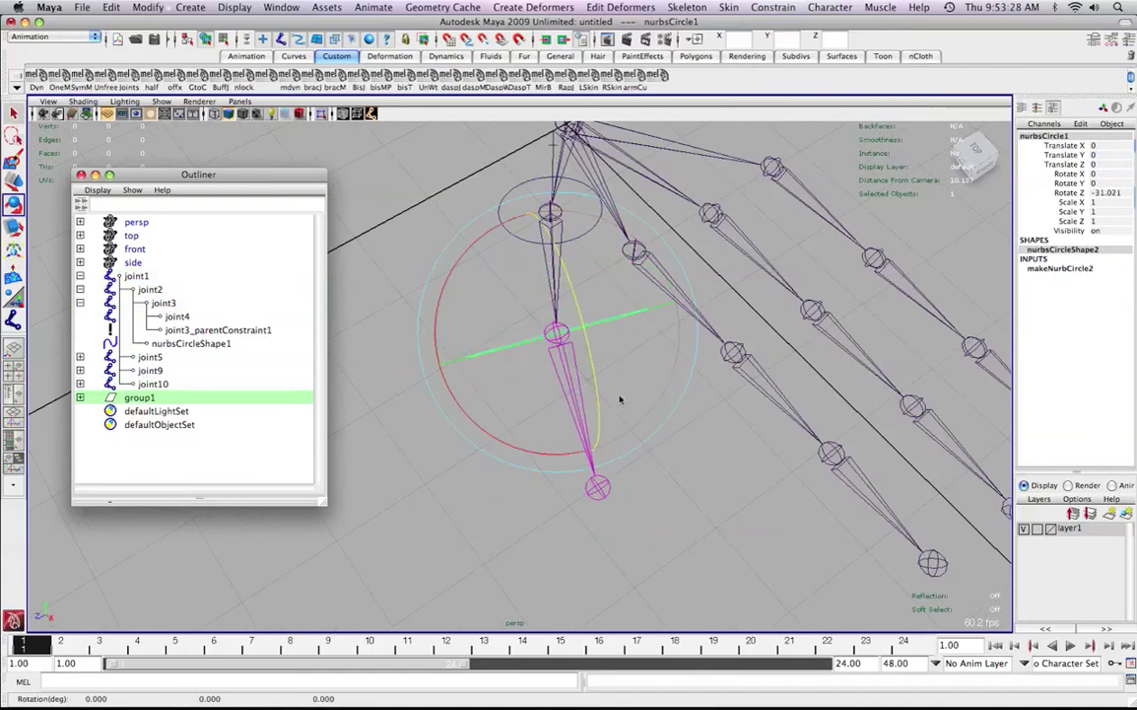
key("super+z")
key("q")
- Examine group1 and nurbsCircle1 and their transform values by selecting each in turn
left_click_drag(475, 458, 528, 451, "alt")
left_click(137, 400)
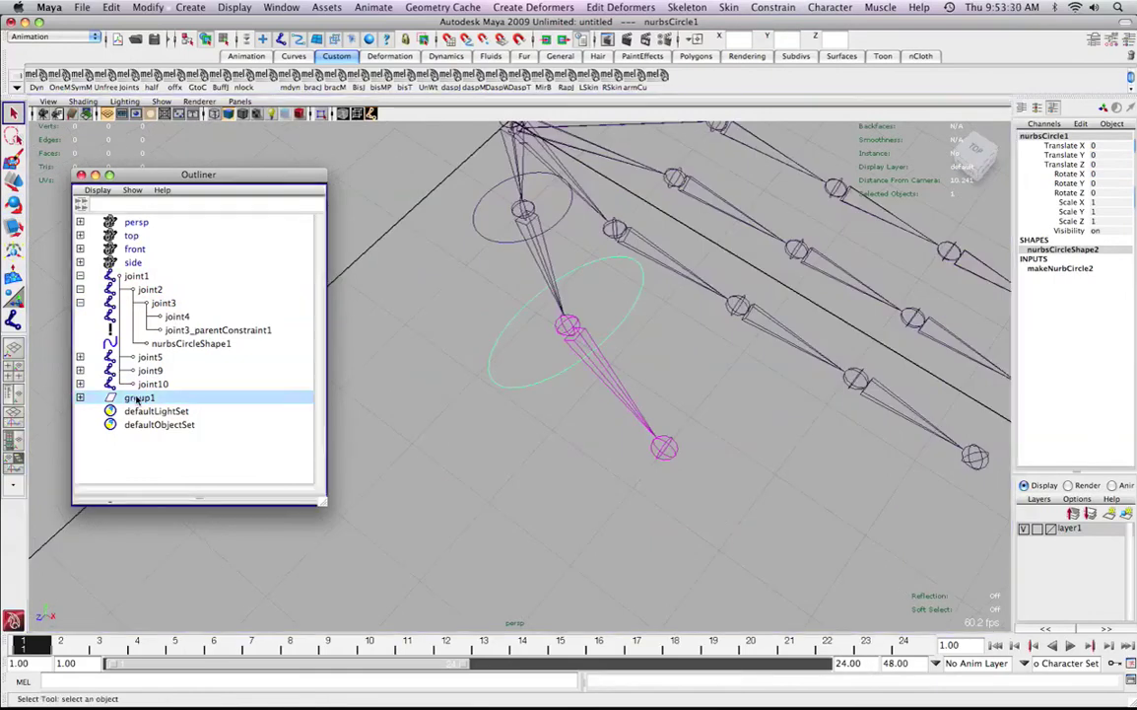
left_click_drag(597, 370, 571, 353, "alt")
right_click_drag(572, 353, 627, 340, "alt")
left_click_drag(627, 340, 649, 373, "alt")
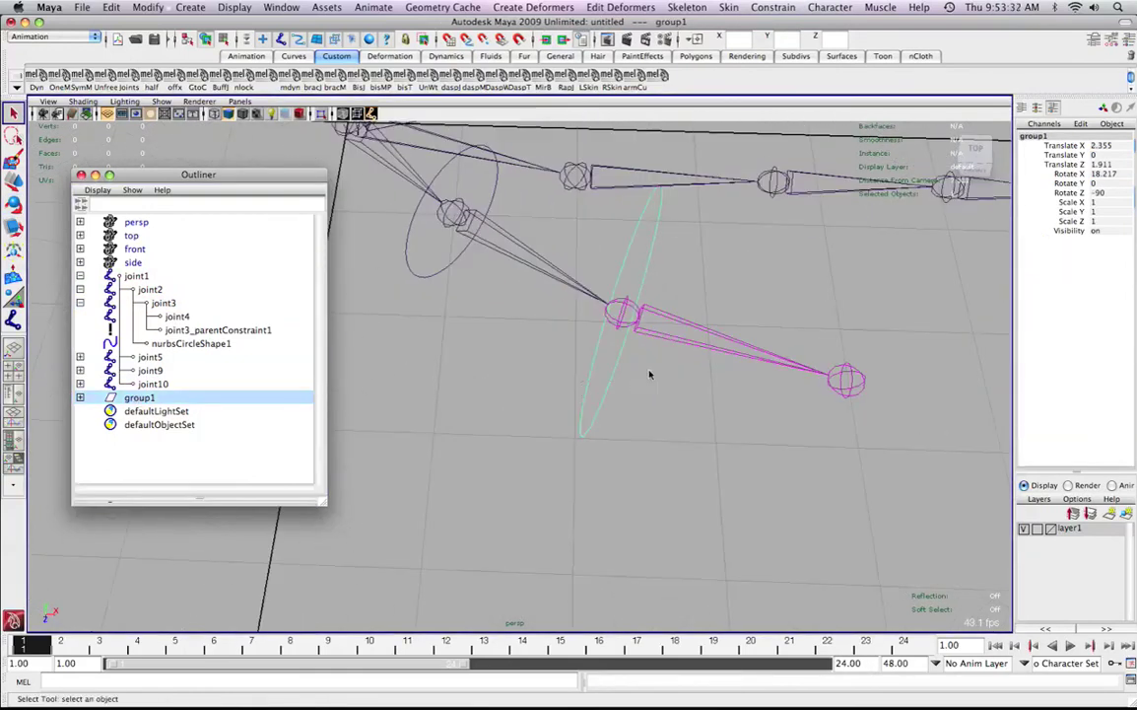
left_click(583, 409)
right_click_drag(702, 422, 657, 409, "alt")
key("e")
left_click_drag(658, 409, 567, 369, "alt")
key("z")
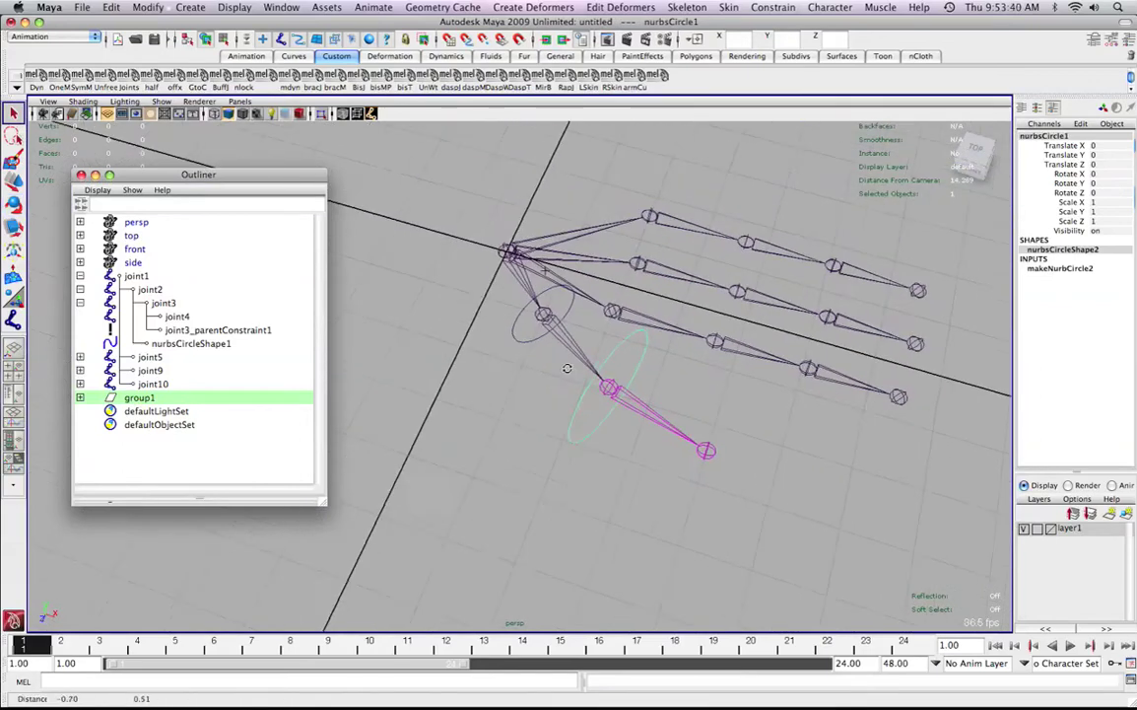
middle_click_drag(567, 368, 592, 385, "alt")
- Try moving joint1 to about X -0.545, Y 0.78, Z -2.925, and undo the move
left_click(548, 268)
left_click_drag(548, 268, 596, 345, "alt")
right_click_drag(596, 345, 498, 314, "alt")
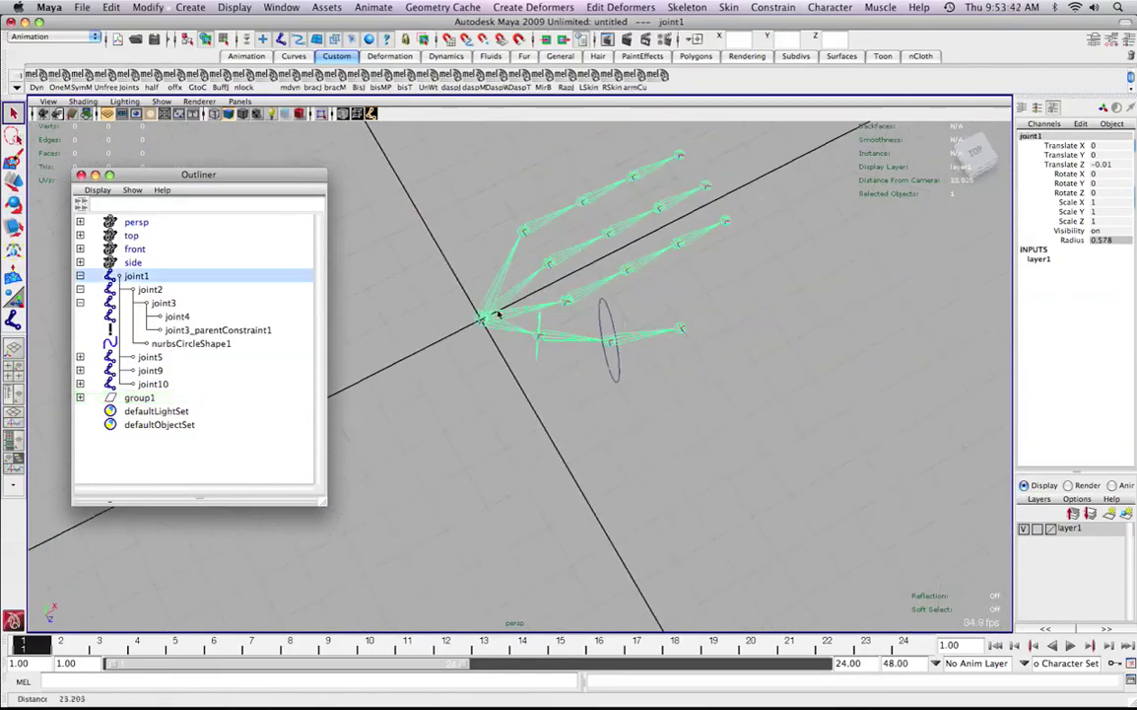
left_click_drag(498, 313, 512, 252, "alt")
key("w")
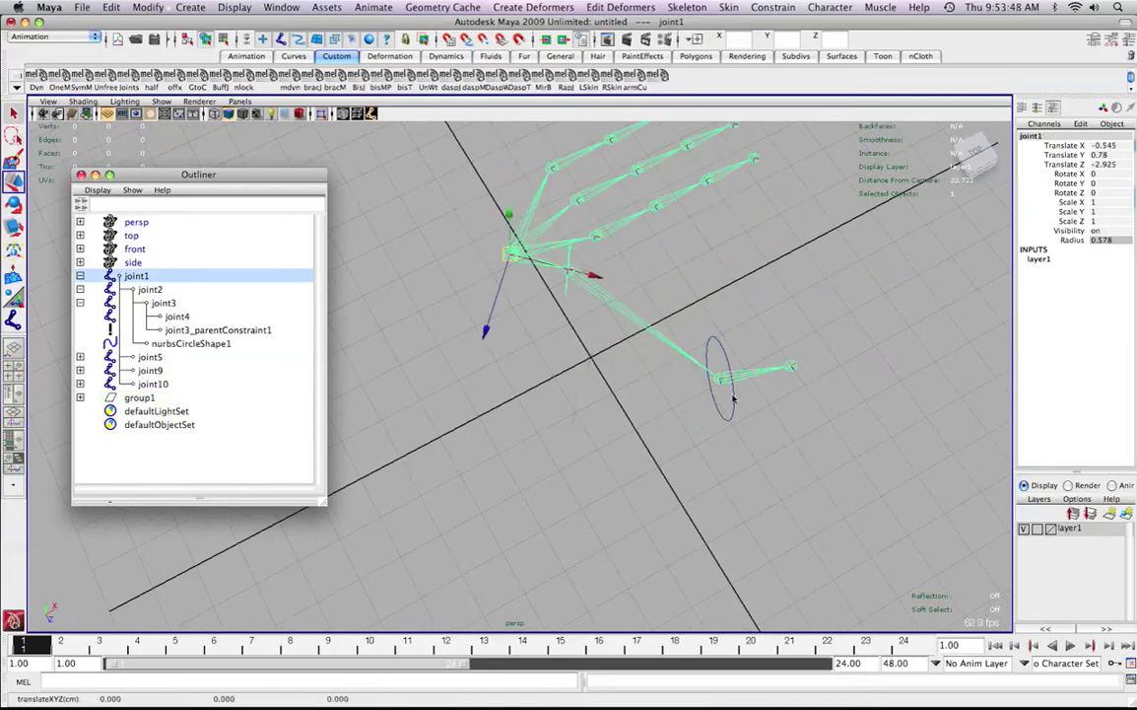
key("z")
left_click_drag(746, 388, 749, 446, "alt")
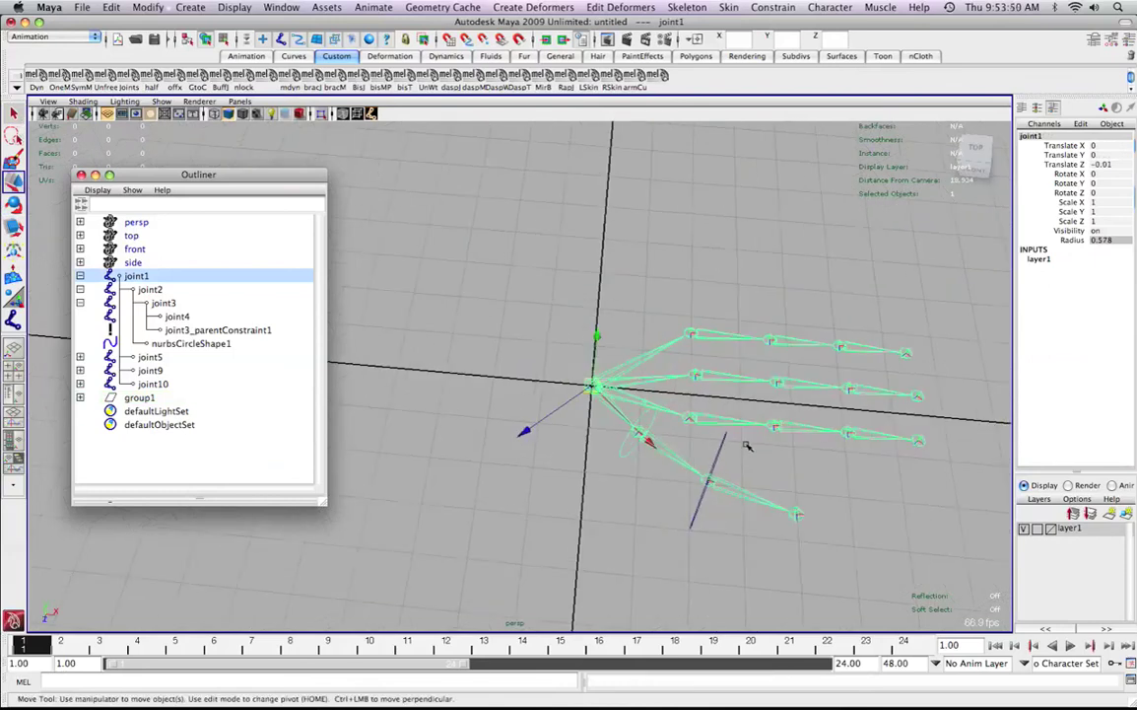
- Examine how nurbsCircle1 sits relative to joint3 and the rest of the hand skeleton
middle_click_drag(749, 446, 689, 380, "alt")
left_click(666, 383)
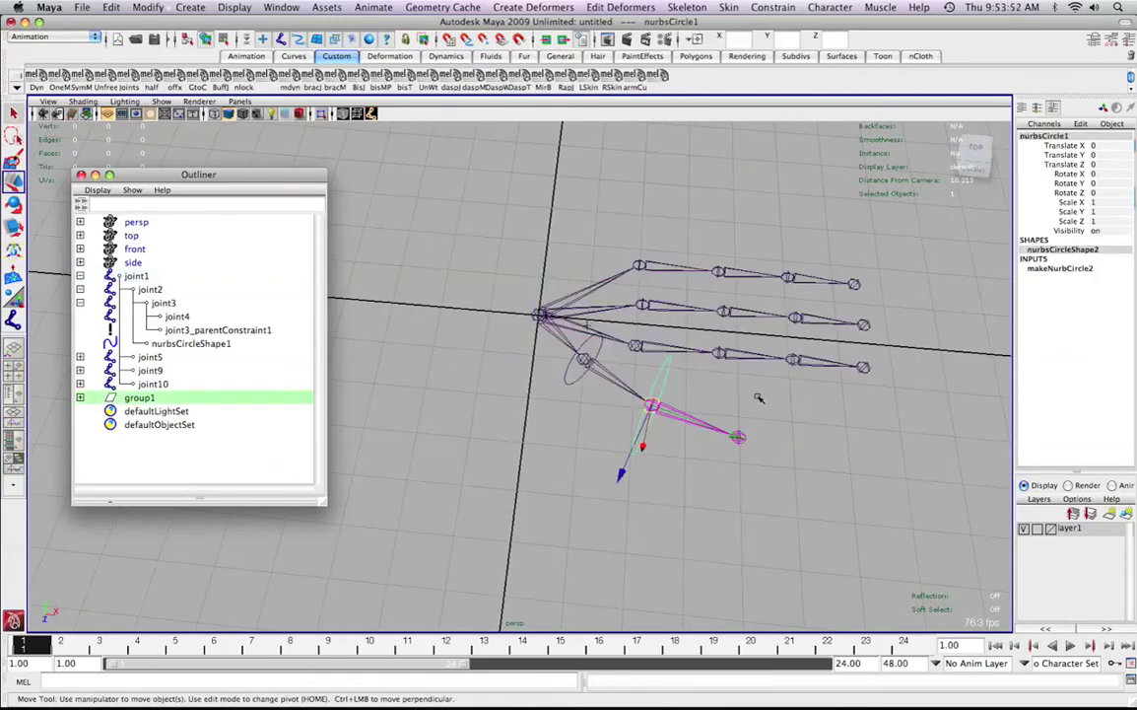
right_click_drag(697, 397, 726, 416, "alt")
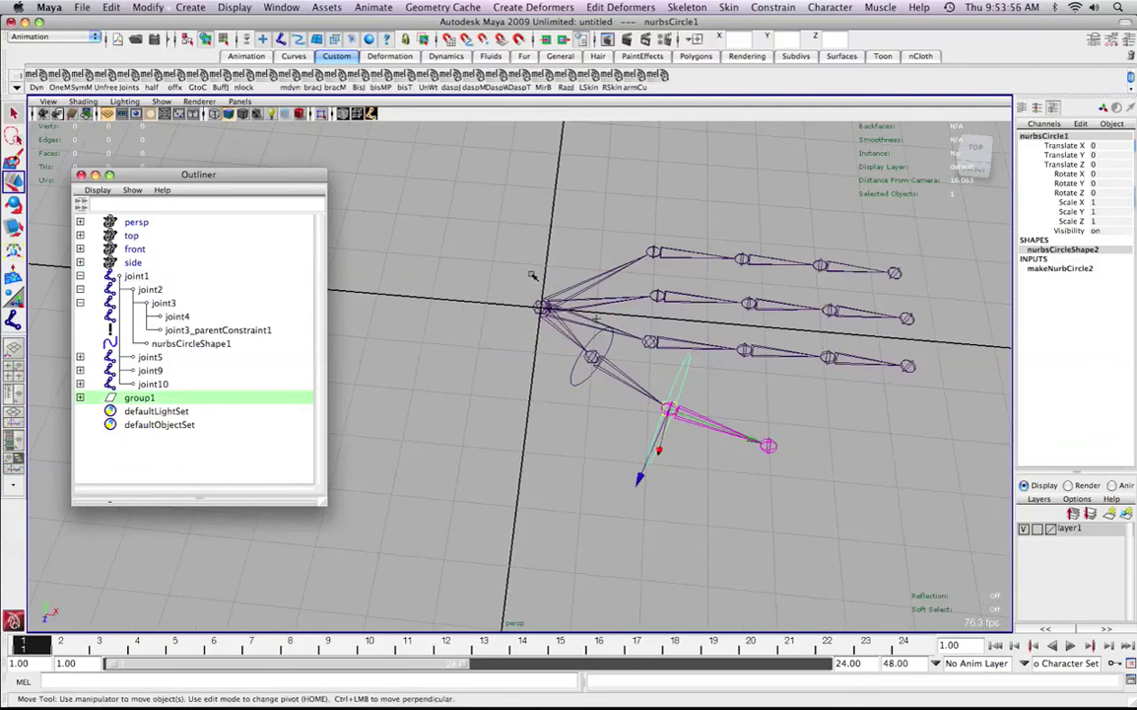
right_click_drag(659, 390, 561, 370, "alt")
left_click_drag(613, 381, 643, 384, "alt")
right_click_drag(642, 384, 548, 388, "alt")
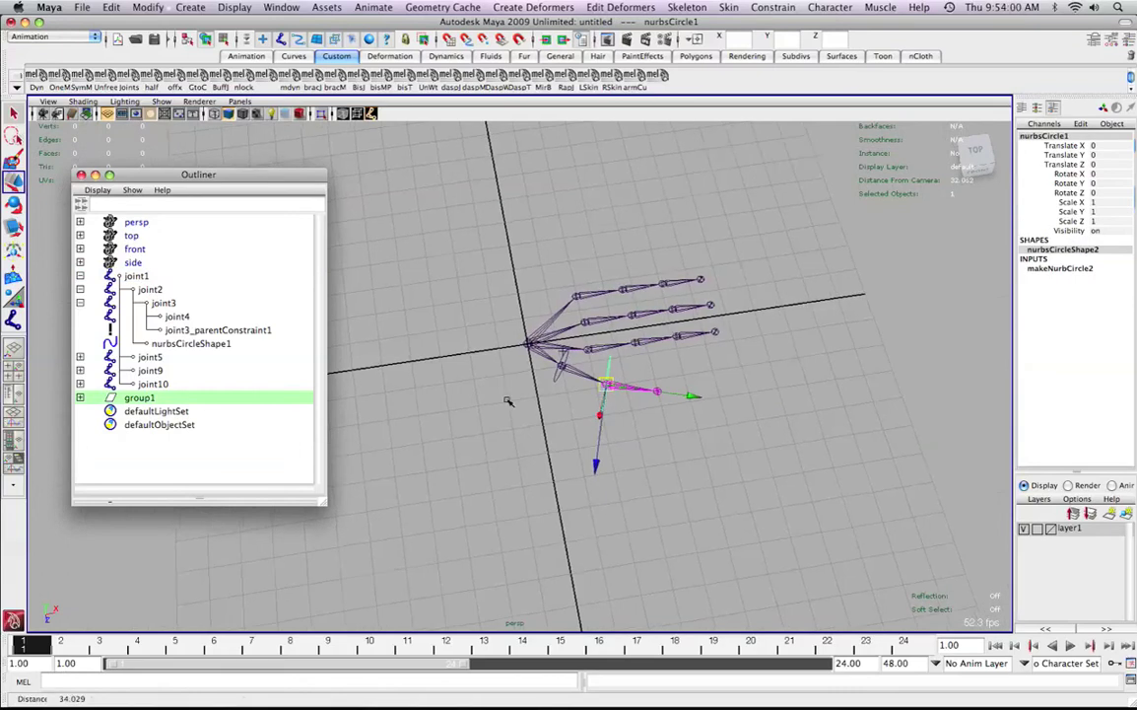
scroll(582, 401, "up", 2)
scroll(580, 401, "up", 2)
middle_click_drag(580, 401, 705, 397, "alt")
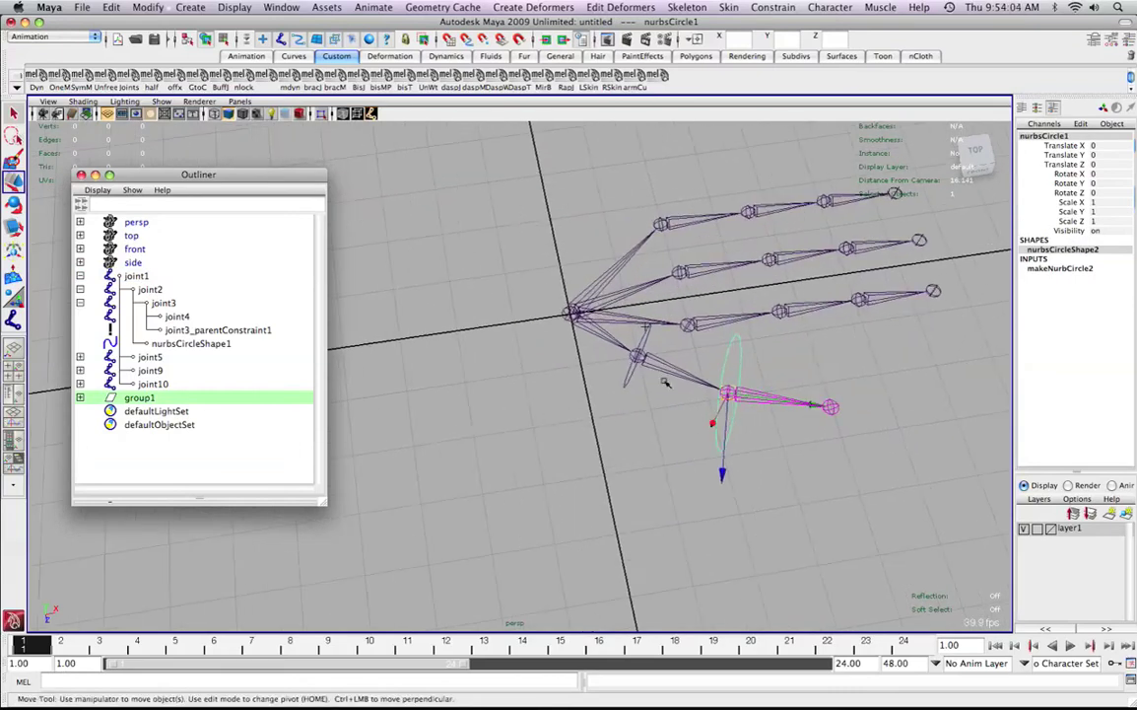
- Parent-constrain group1 to joint2, with joint2 as the driver
left_click(666, 383)
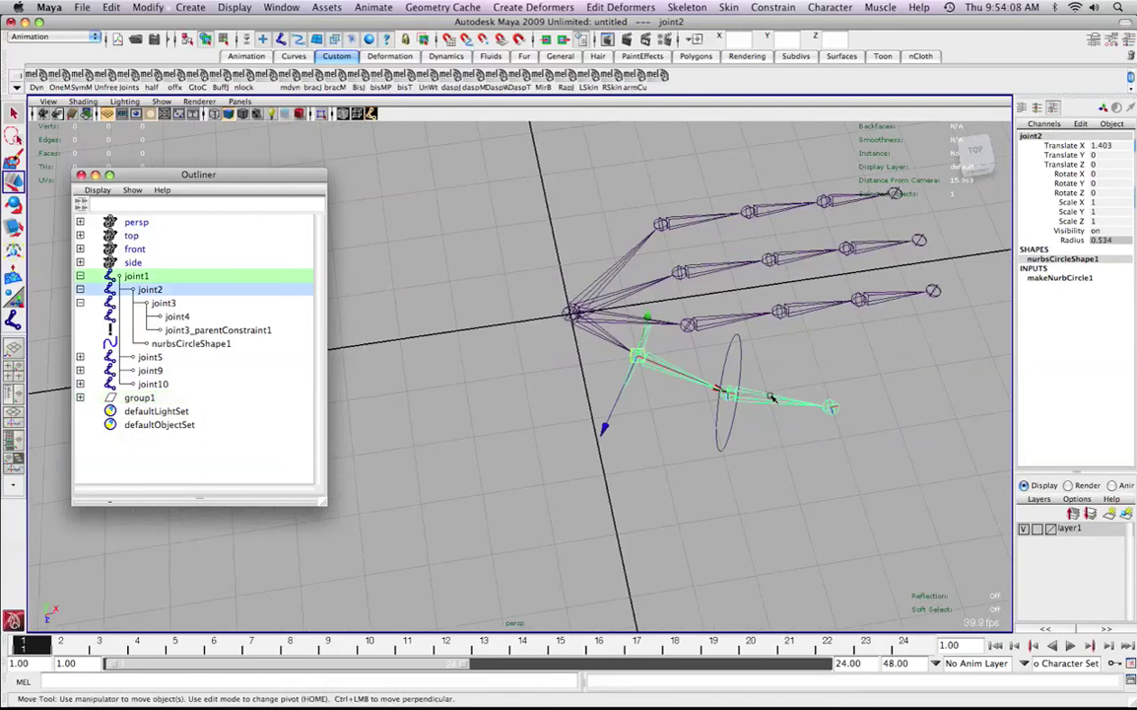
left_click(665, 381)
left_click(665, 368)
right_click_drag(747, 395, 767, 431, "alt")
middle_click_drag(766, 432, 693, 441, "alt")
right_click_drag(693, 442, 706, 451, "alt")
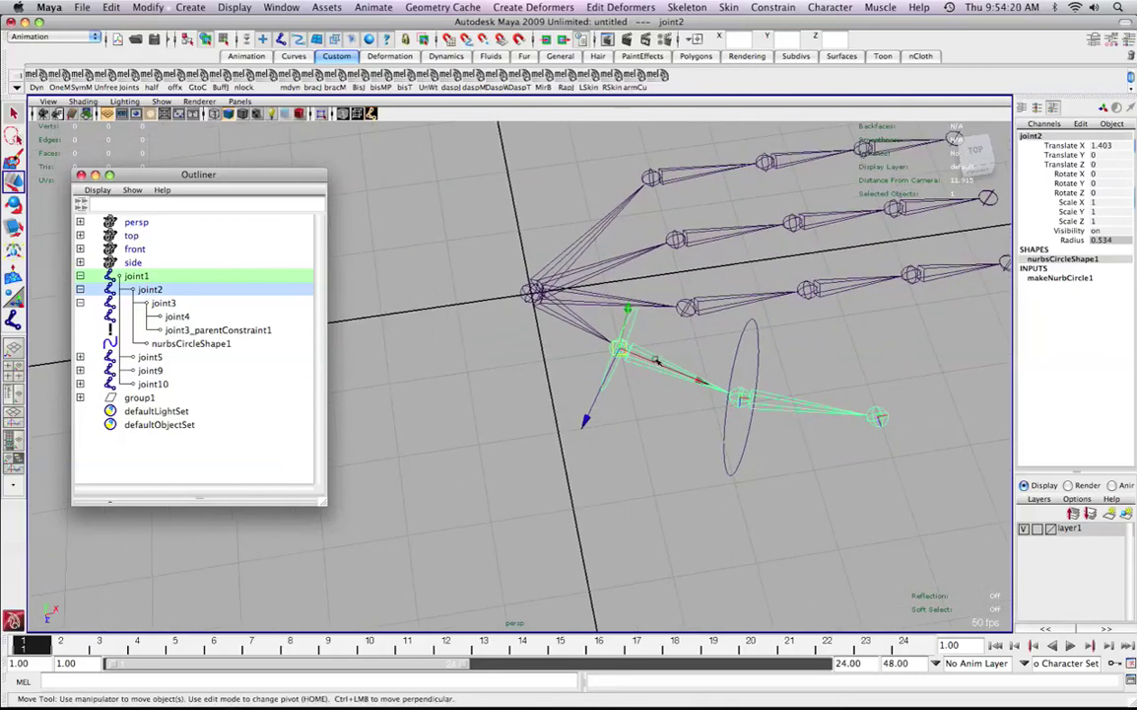
left_click(139, 397)
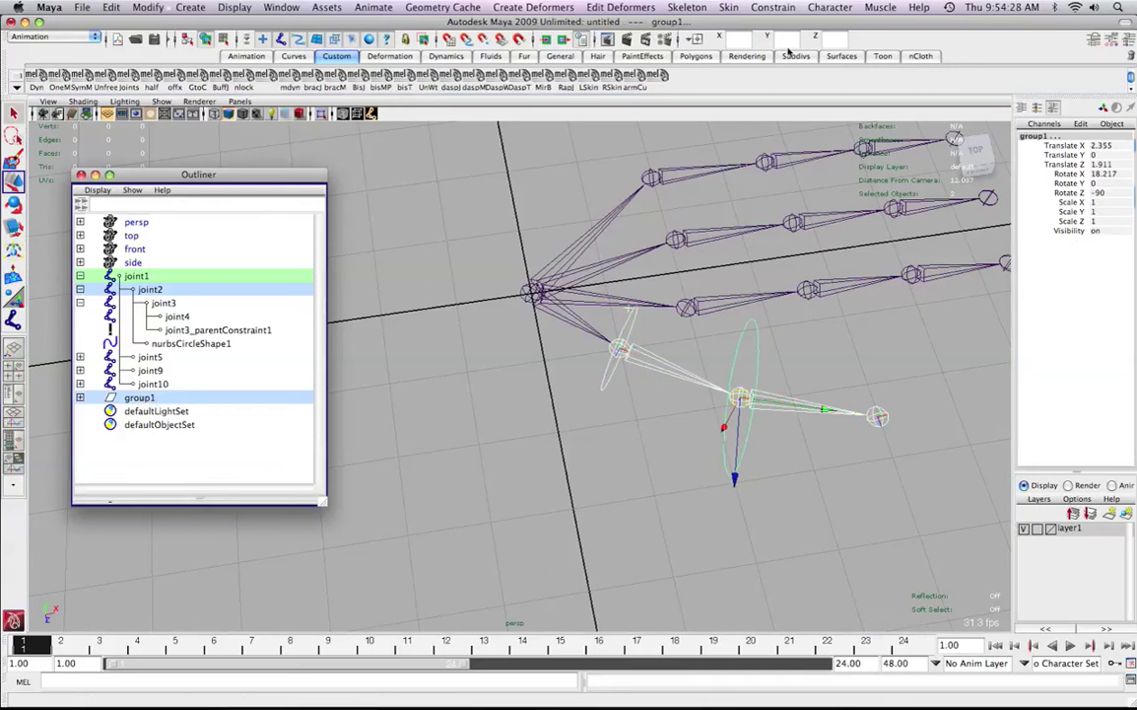
left_click(772, 7)
left_click(776, 82)
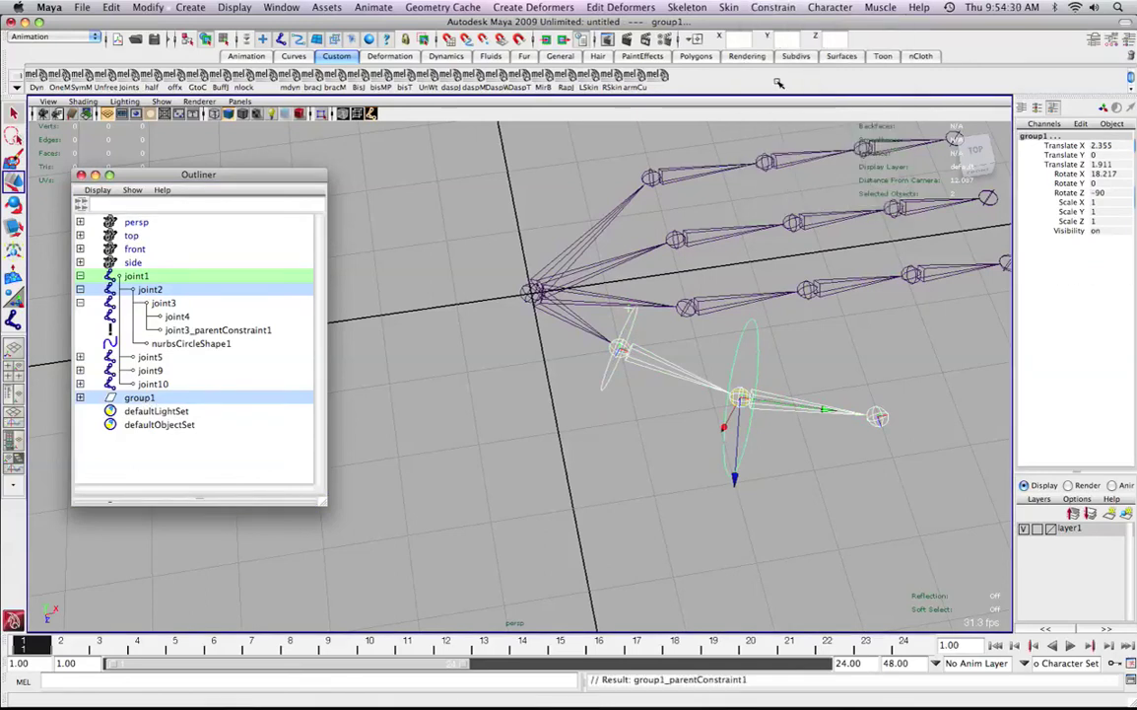
- Move joint1 up off the grid origin to test whether the constrained circle follows the hand
left_click(552, 312)
left_click(552, 312)
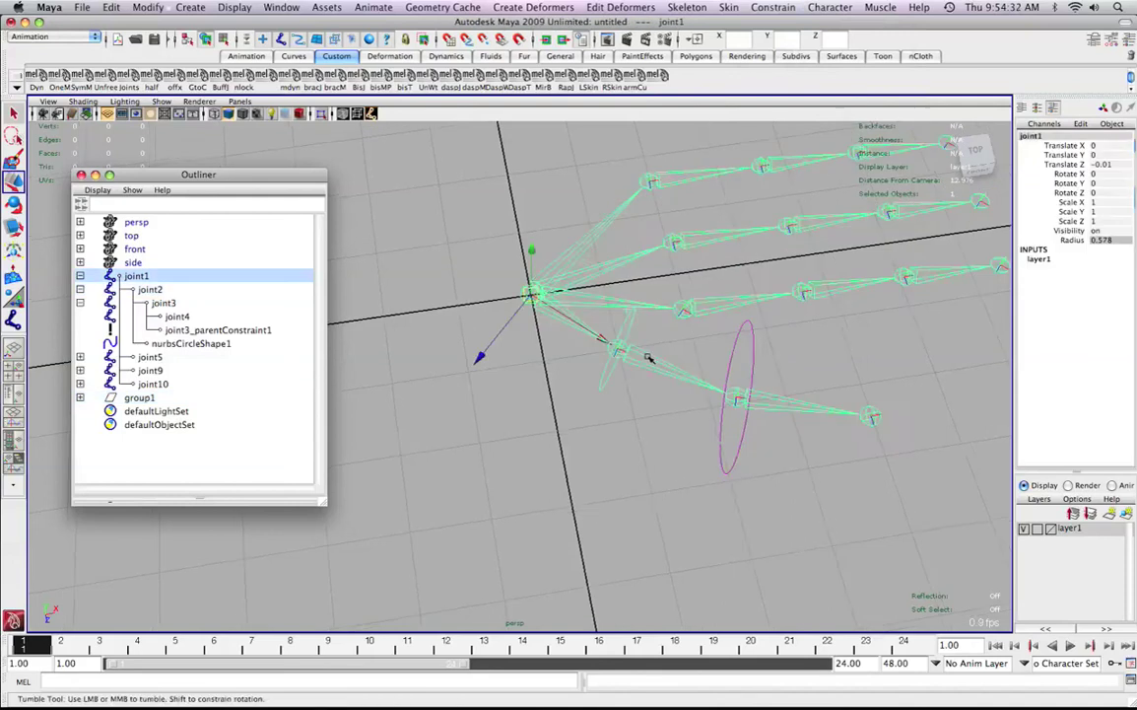
left_click_drag(552, 312, 521, 261, "alt")
right_click_drag(595, 361, 565, 334, "alt")
- Try rotating joint2 to about -38.142 degrees in Y, plus a further rotation that is undone
left_click(572, 306)
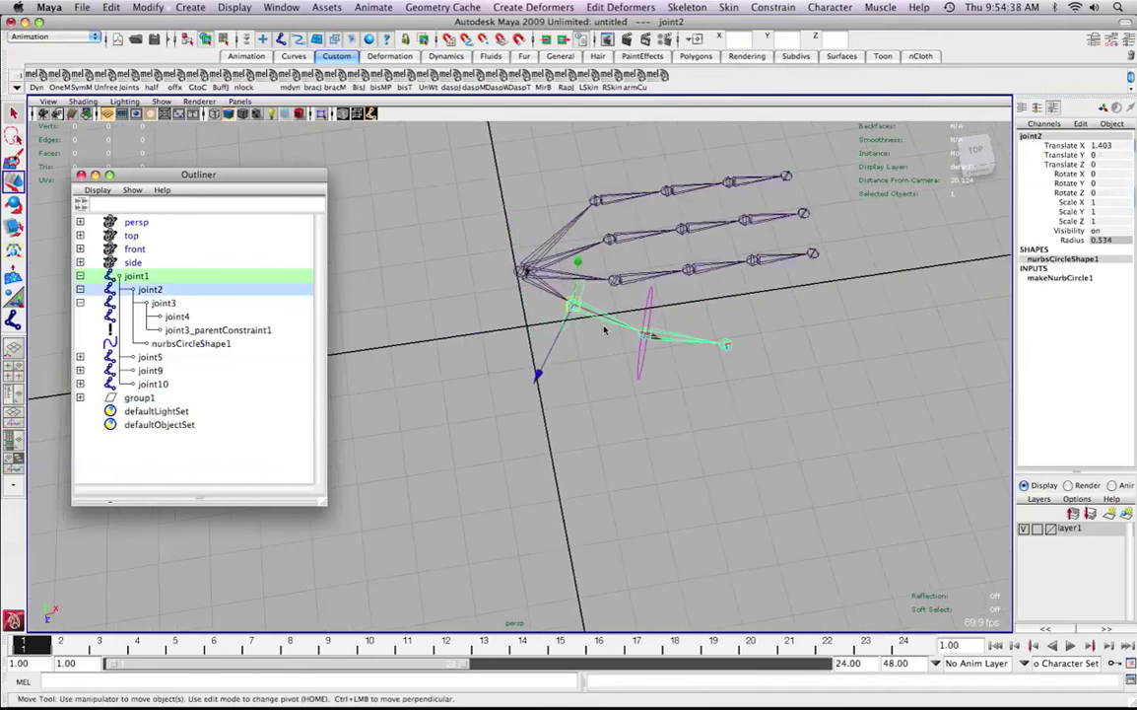
key("e")
left_click_drag(582, 421, 498, 427)
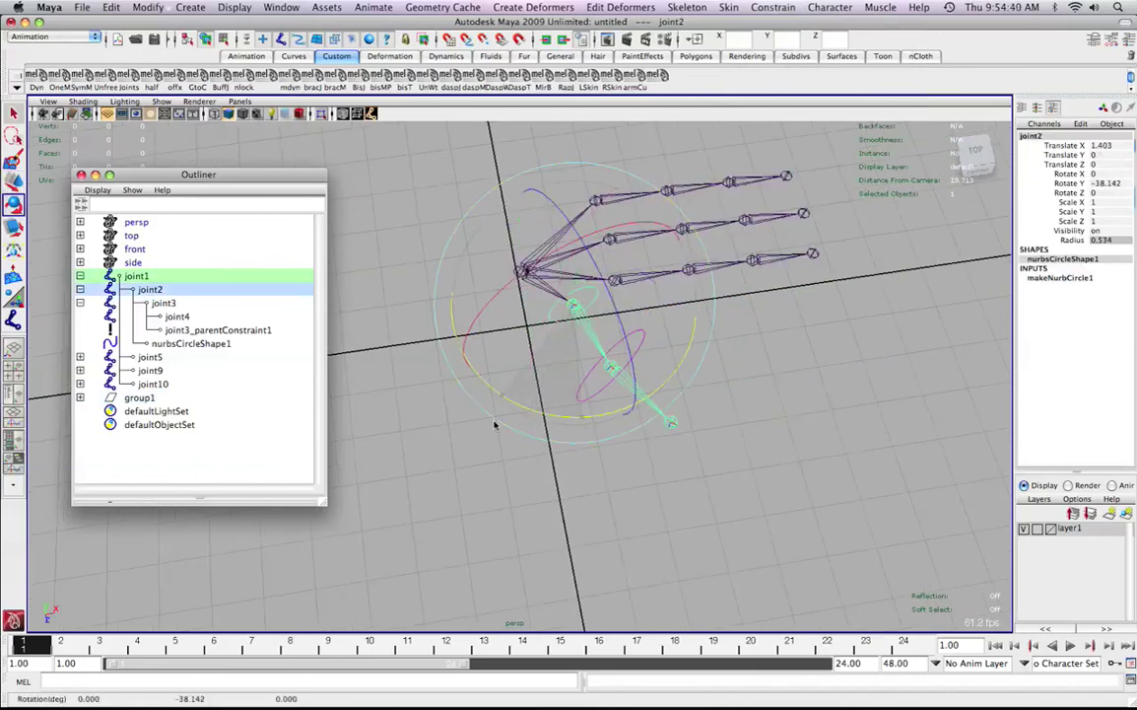
key("q")
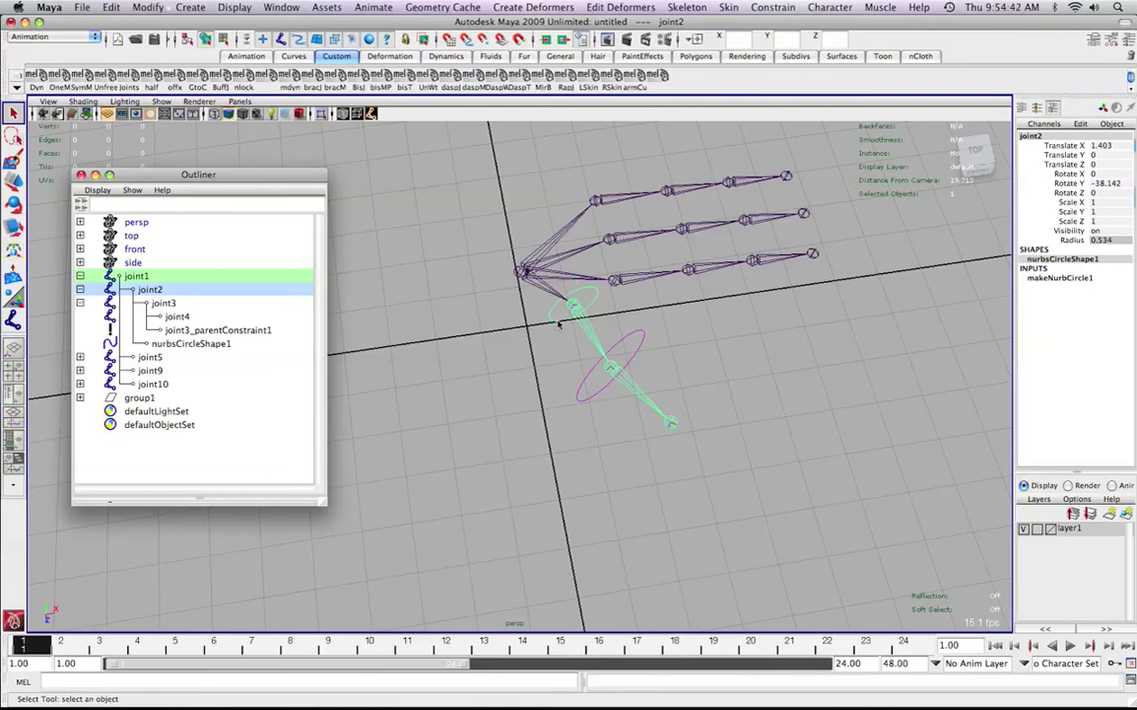
key("e")
left_click_drag(572, 418, 613, 412)
key("z")
key("q")
- Try rotating nurbsCircle1 twice, and undo its rotations together with the Y rotation of joint2
left_click(595, 398)
key("e")
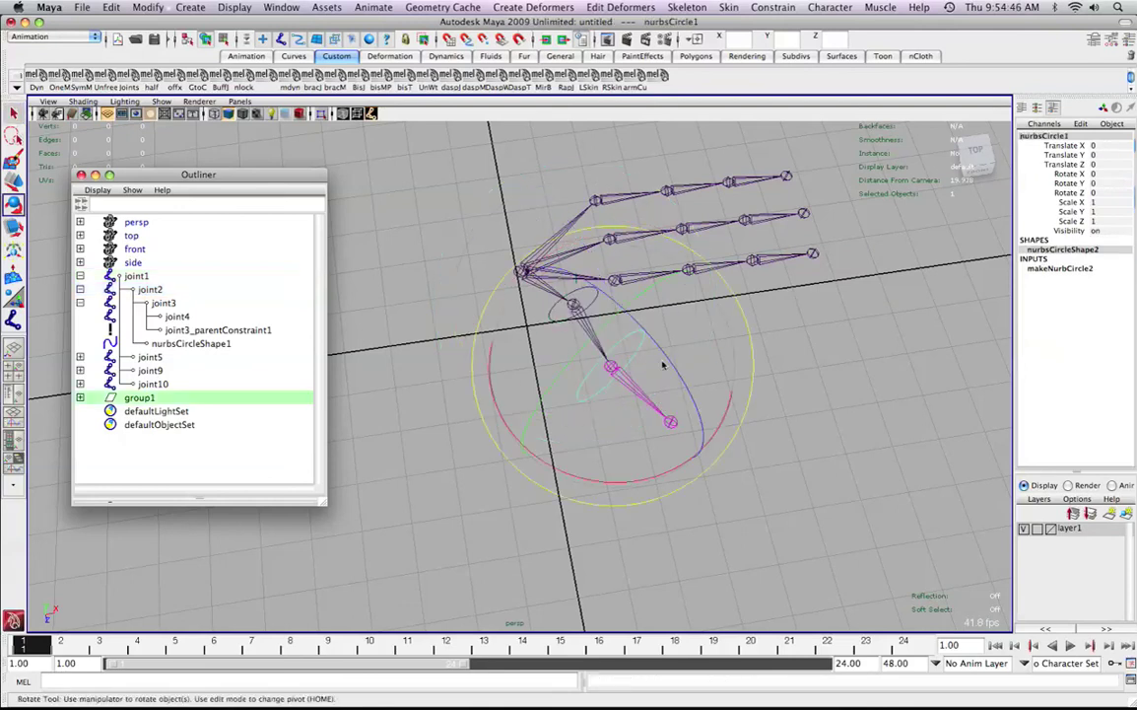
mouse_move(639, 478)
left_mouse_down()
mouse_move(655, 460)
mouse_move(635, 454)
left_mouse_up()
key("ctrl+z")
left_click_drag(725, 465, 635, 449)
key("ctrl+z")
key("ctrl+z")
key("ctrl+z")
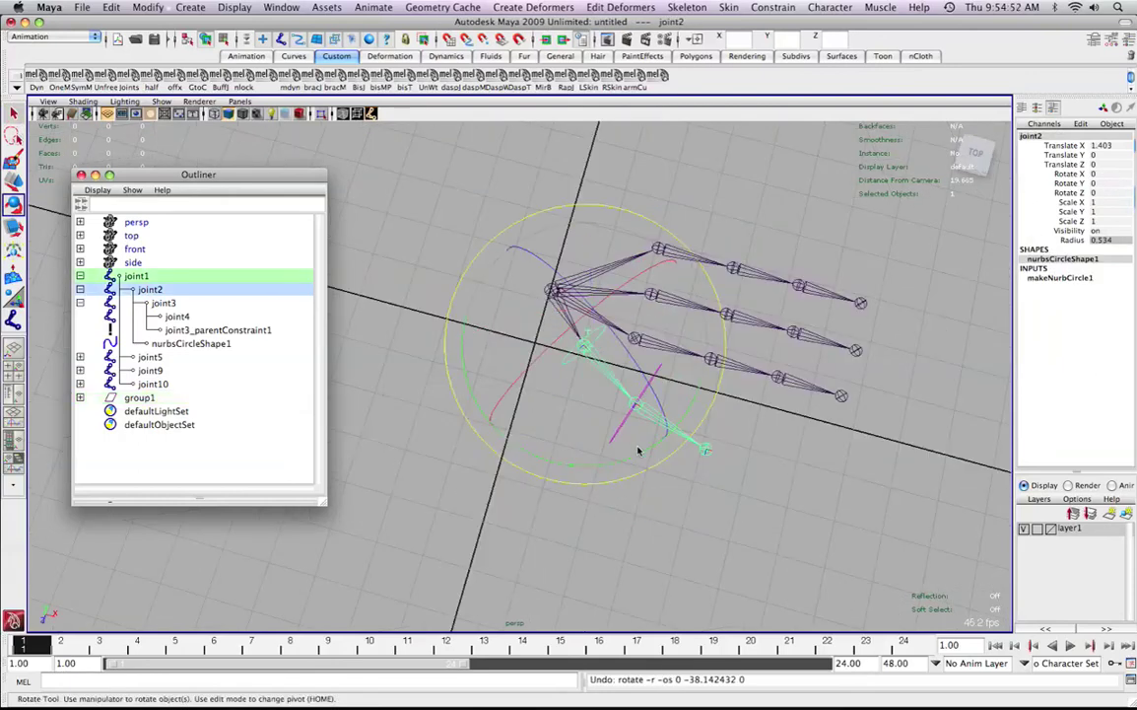
- Try rotating nurbsCircle1 once more with joint2 straight, and undo the rotation
key("q")
left_click(624, 437)
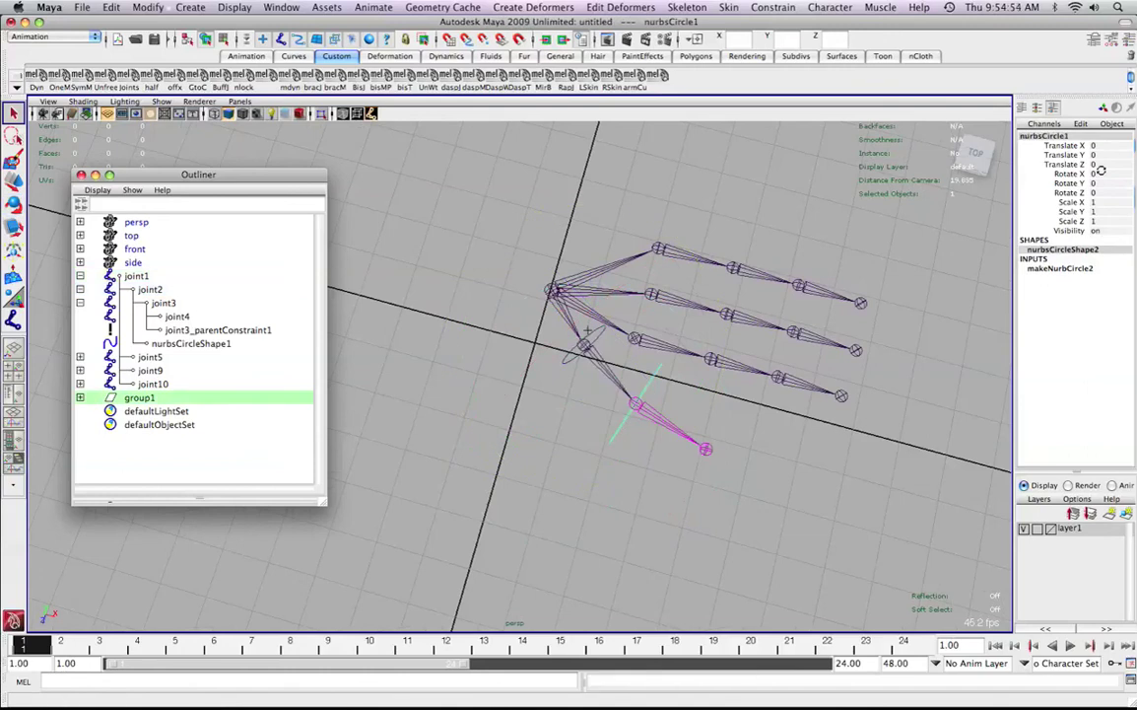
left_click_drag(592, 394, 514, 397, "alt")
key("e")
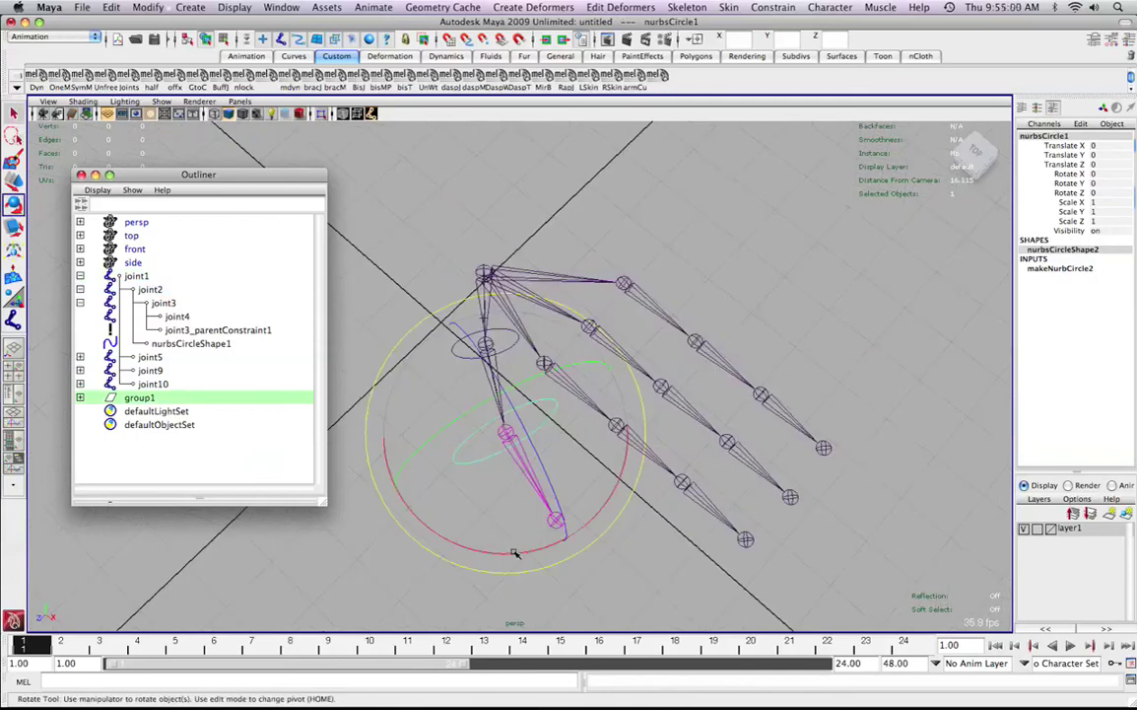
left_click_drag(466, 498, 563, 394)
key("z")
key("q")
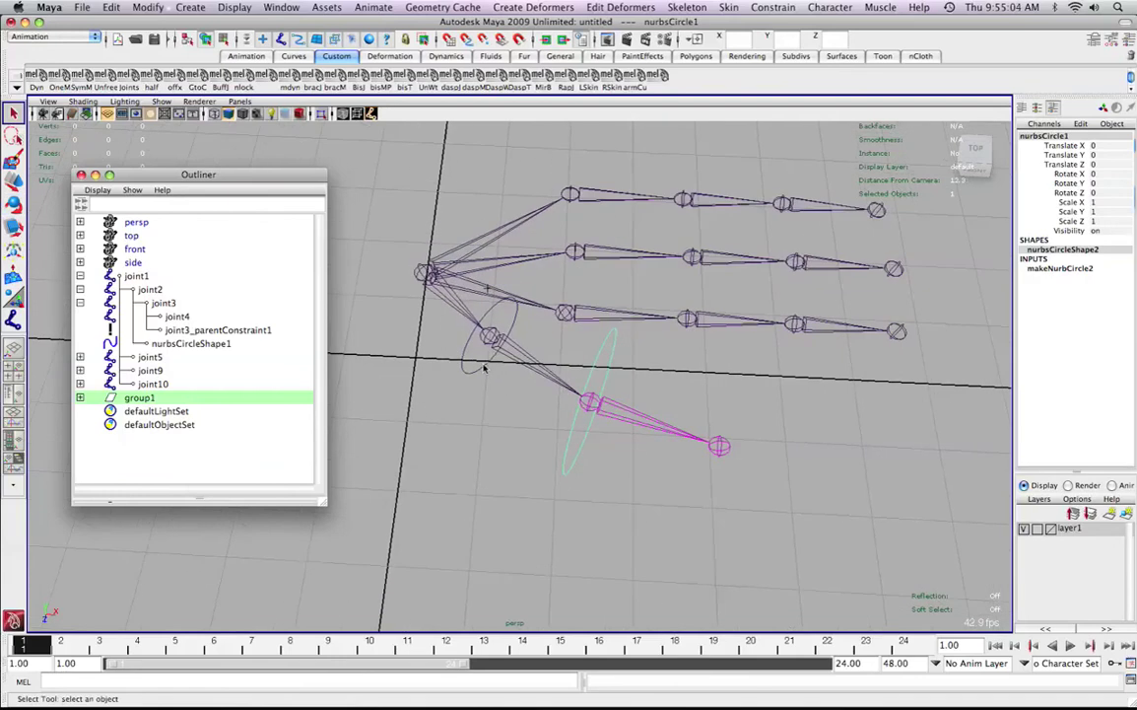
- Examine the Display attributes of joint2, including its Display Handle option and selection handle values
left_click_drag(484, 367, 510, 362, "alt")
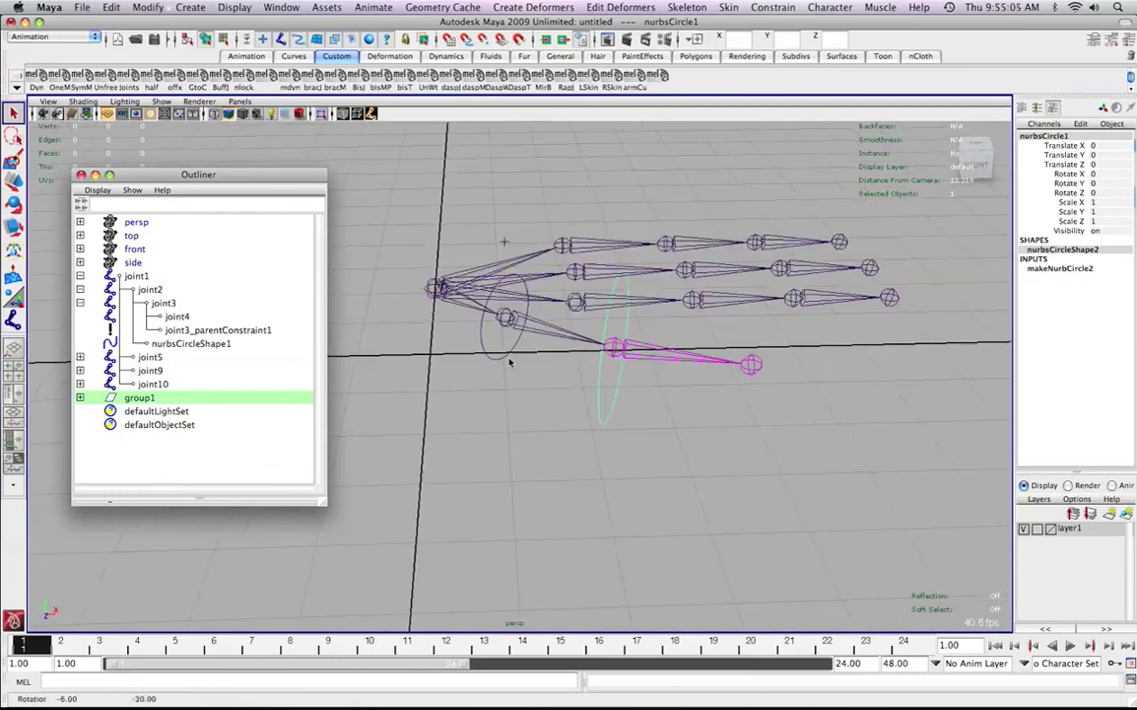
left_click(504, 243)
right_click_drag(581, 300, 584, 317, "alt")
middle_click_drag(514, 273, 545, 318, "alt")
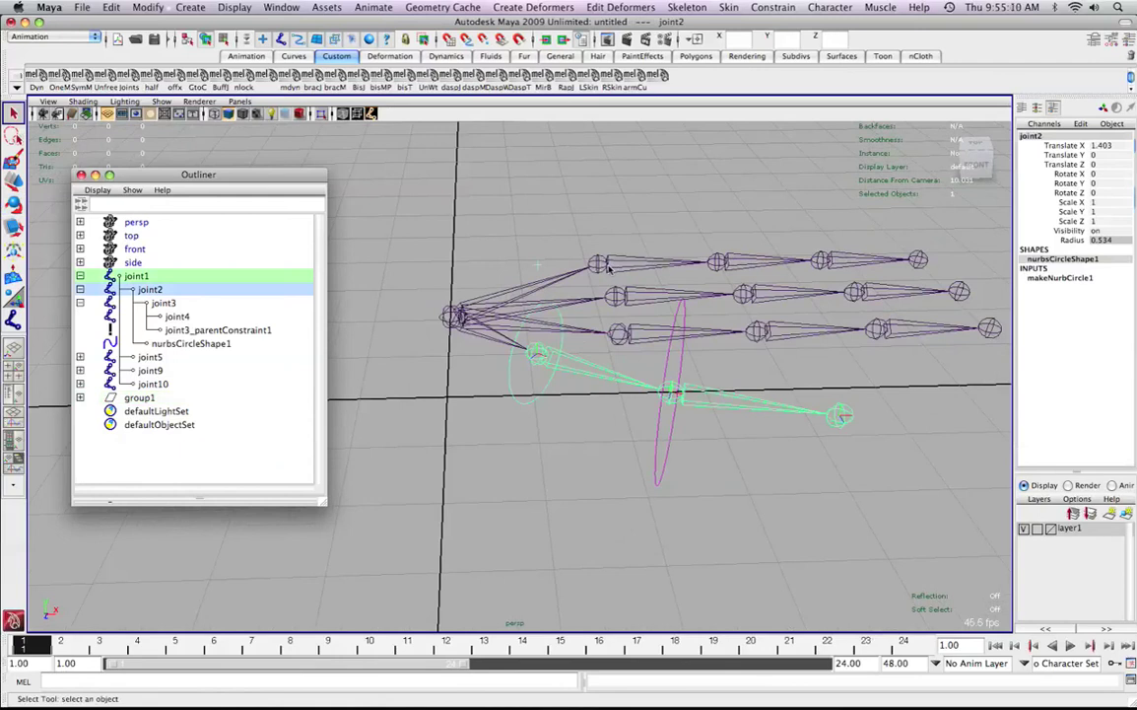
key("ctrl+a")
scroll(277, 368, "down", 5)
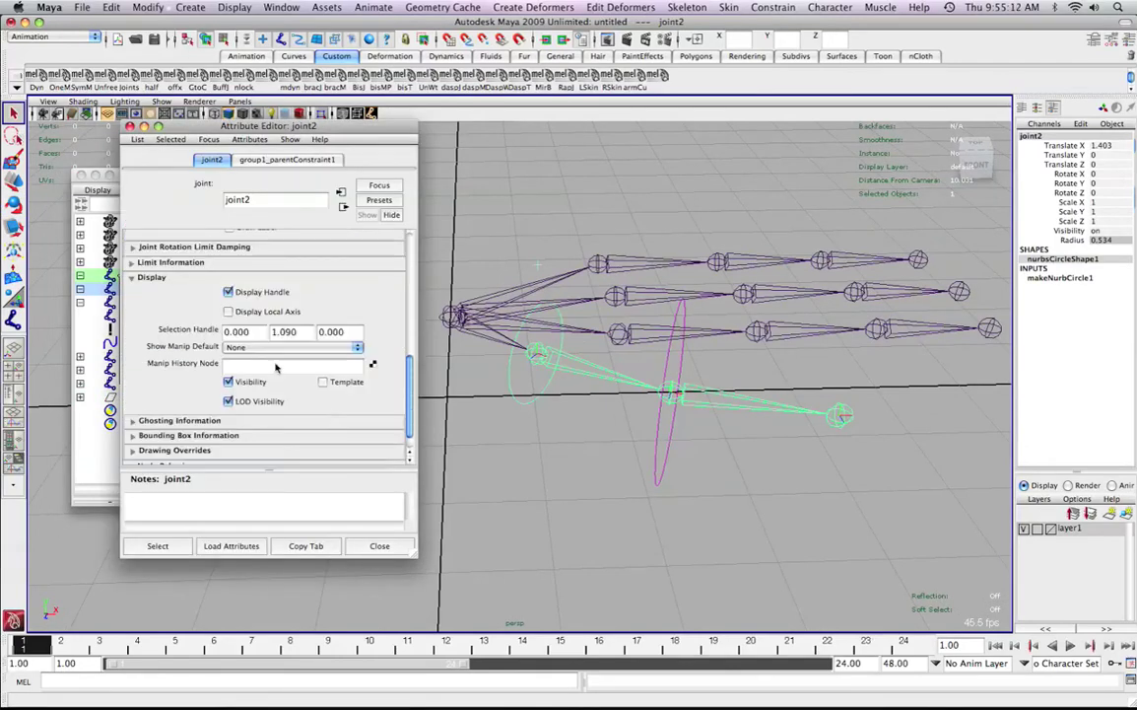
left_click(229, 292)
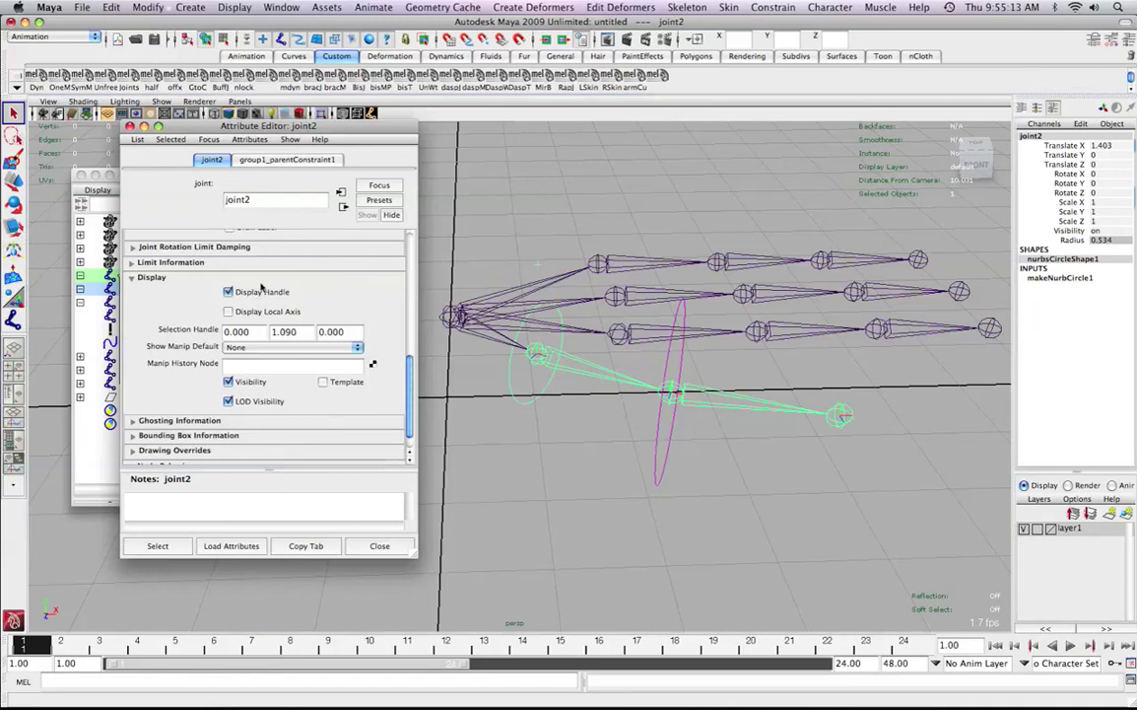
left_click(129, 128)
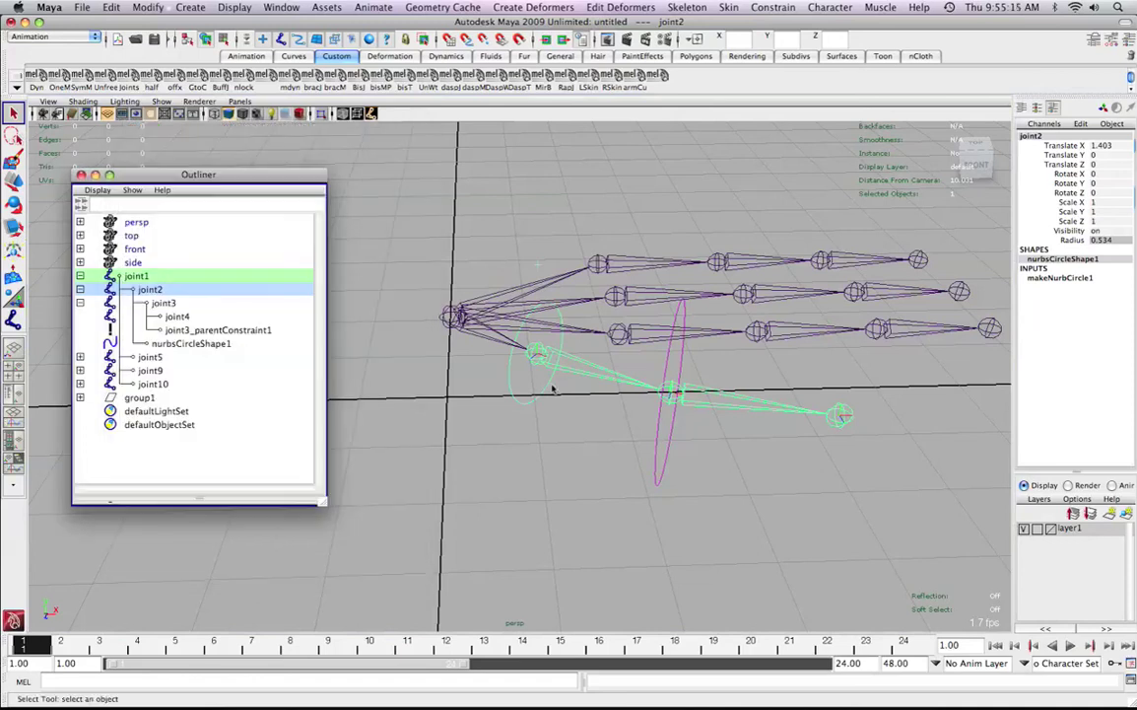
- Select joint2 through the circle around it and try rotating it
left_click(549, 385)
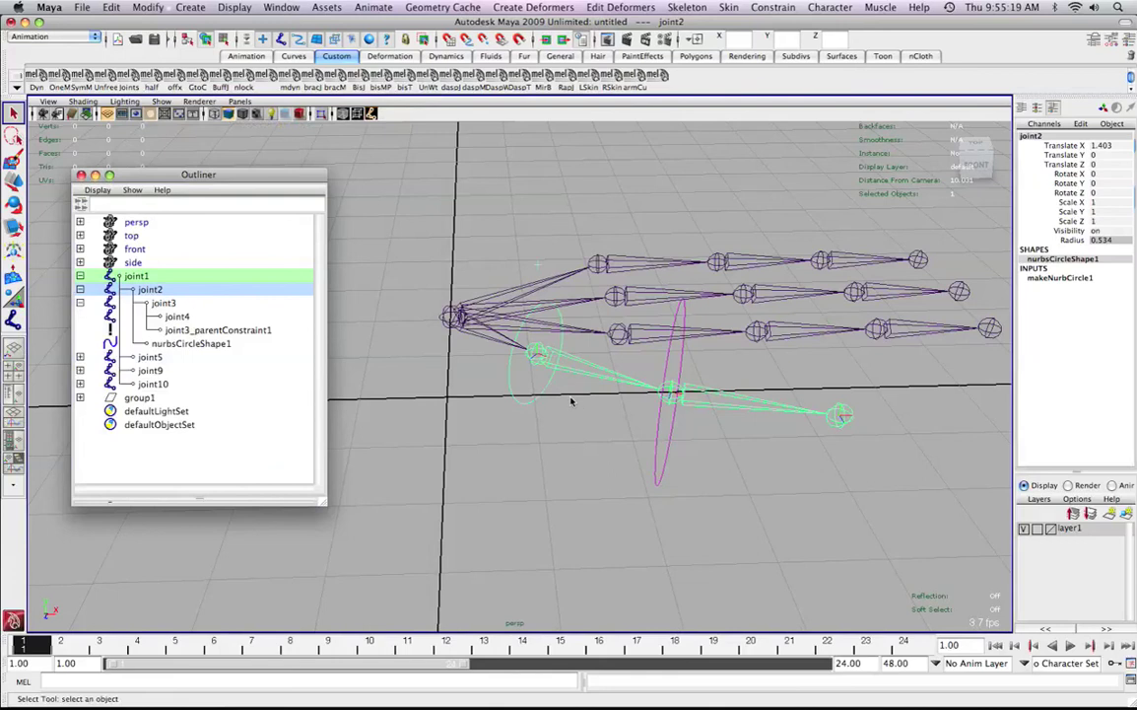
left_click(549, 396)
left_click(540, 395)
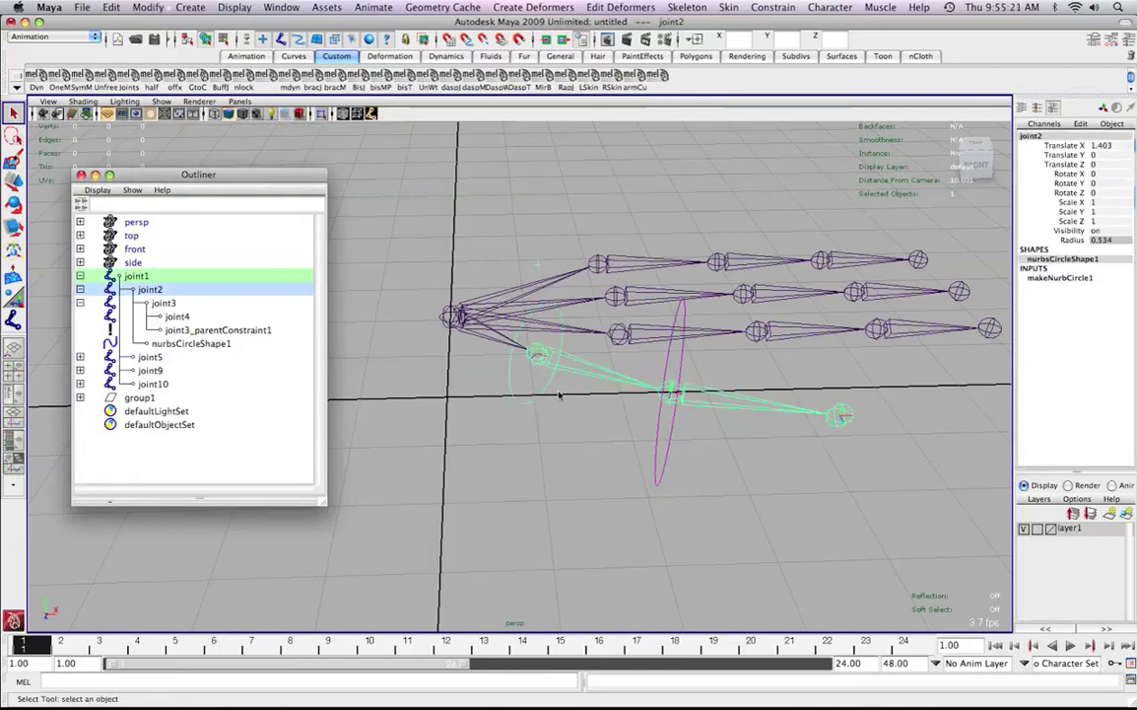
key("e")
left_click_drag(638, 328, 622, 506)
- Try rotating nurbsCircle1 by about -17.531 and -29.325 degrees in X, and undo the rotations
left_click(666, 500)
left_click(664, 475)
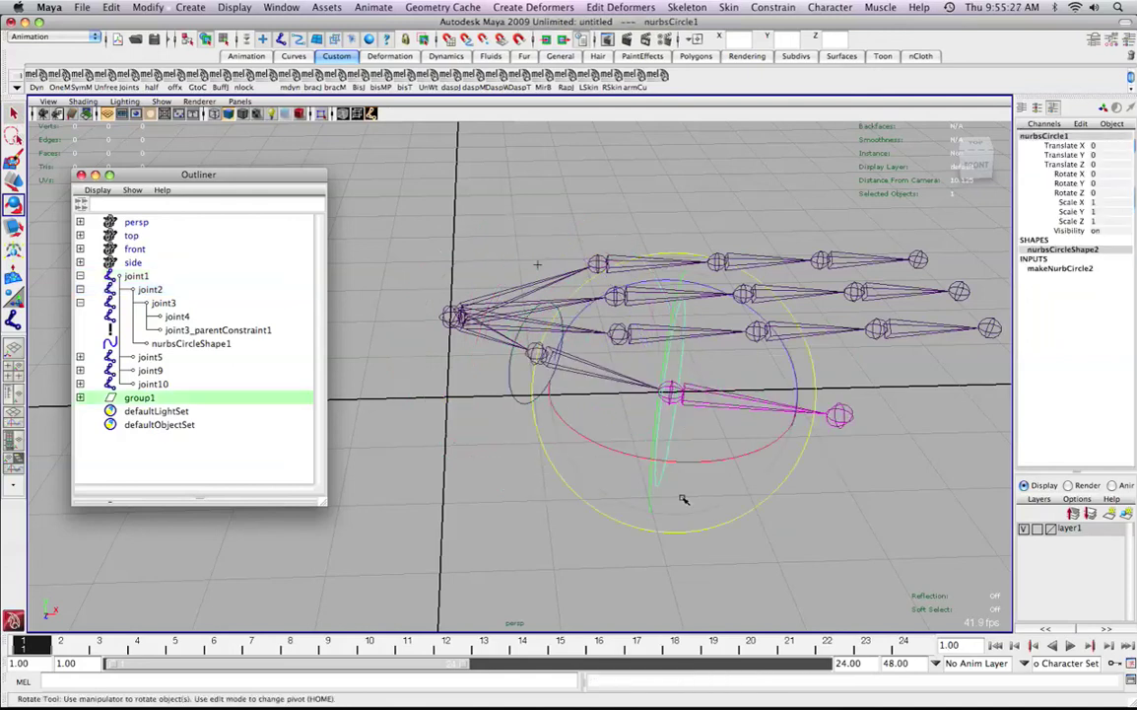
right_click_drag(683, 497, 595, 470, "alt")
left_click_drag(594, 470, 600, 478, "alt")
left_click_drag(670, 443, 666, 490)
key("z")
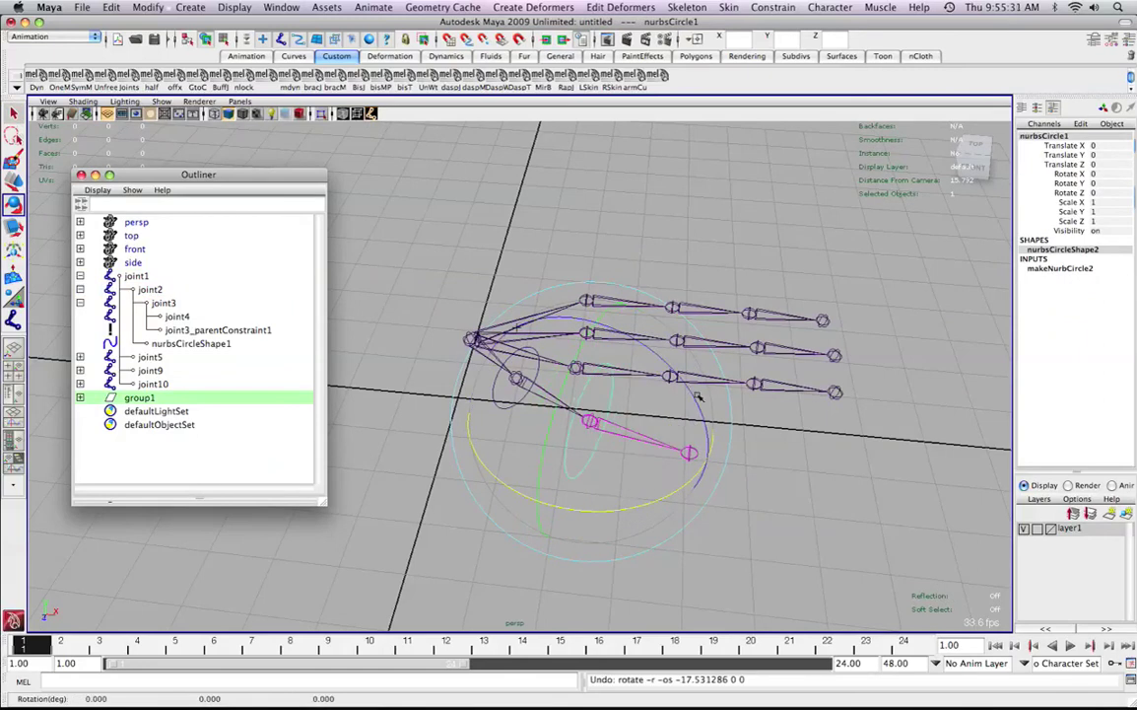
left_click_drag(692, 390, 661, 363)
key("ctrl+z")
key("ctrl+z")
key("ctrl+z")
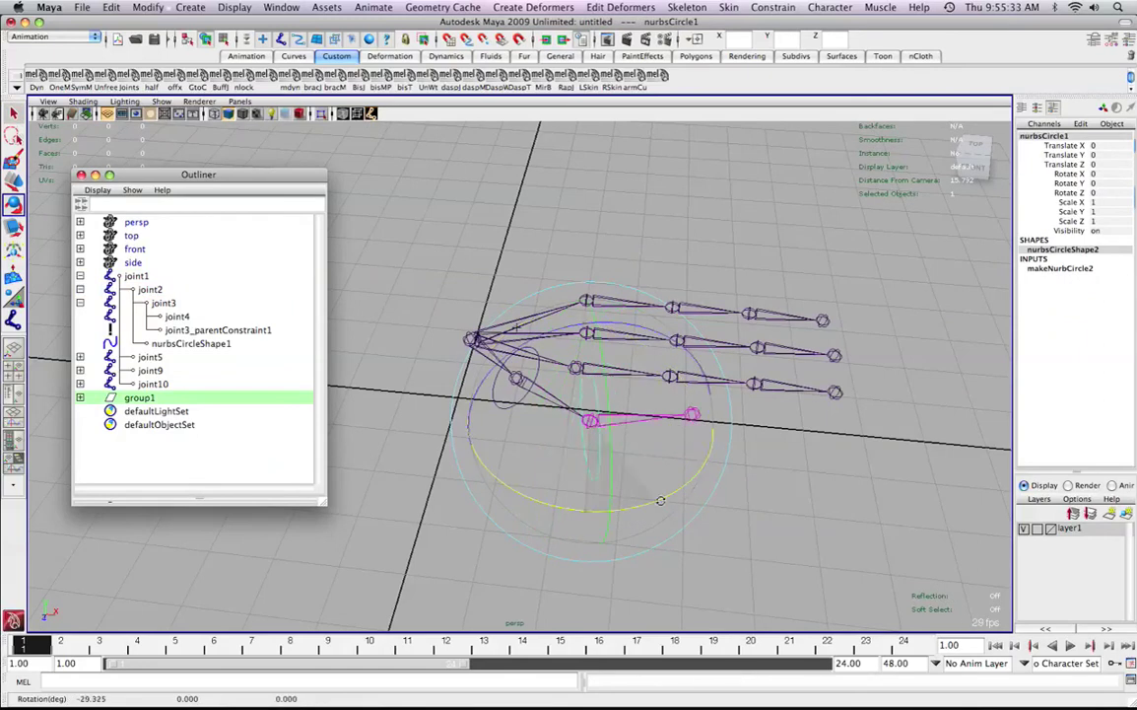